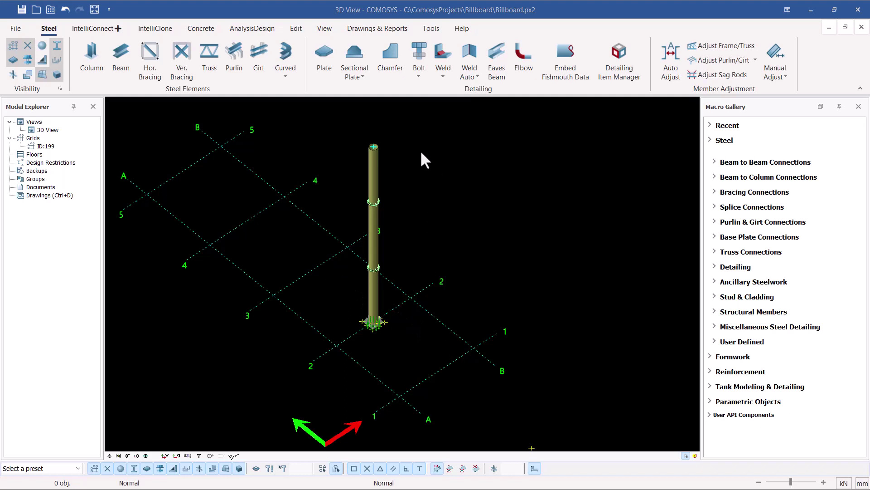
Step: Simplify the model display from solids to wireframe and reduce the column to its reference line at the base
scroll(375, 326, up, 3)
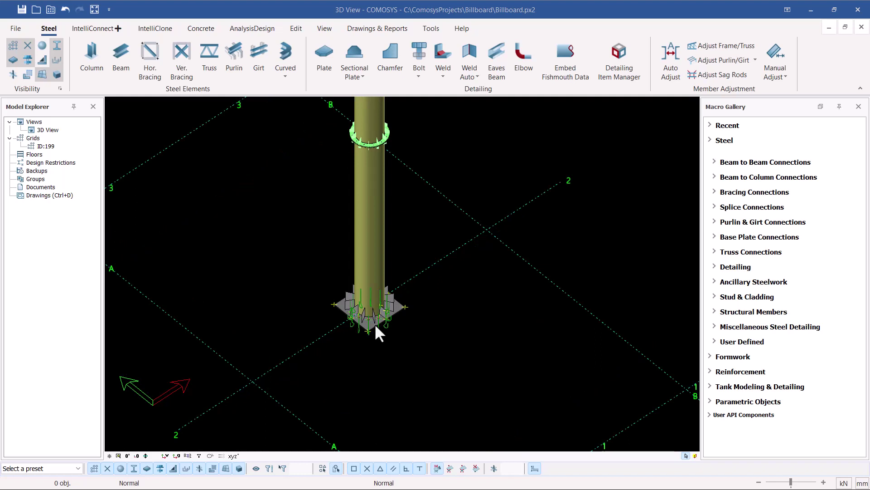
scroll(367, 349, up, 2)
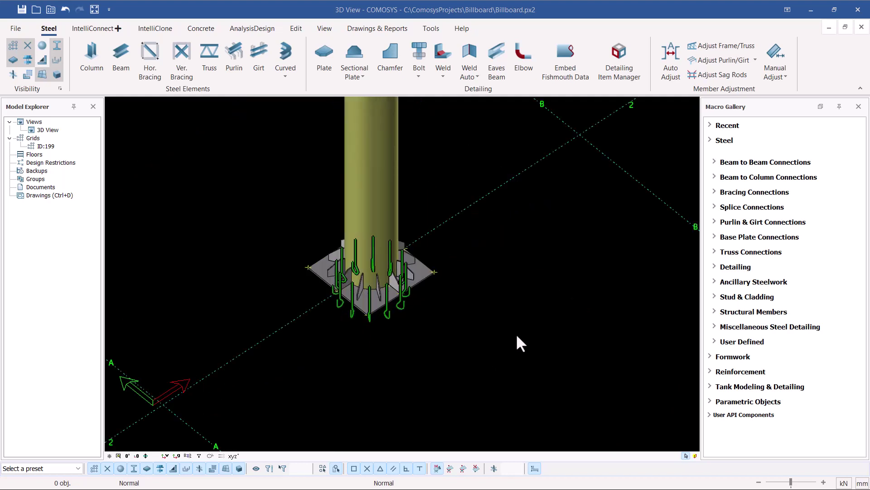
key(ctrl+2)
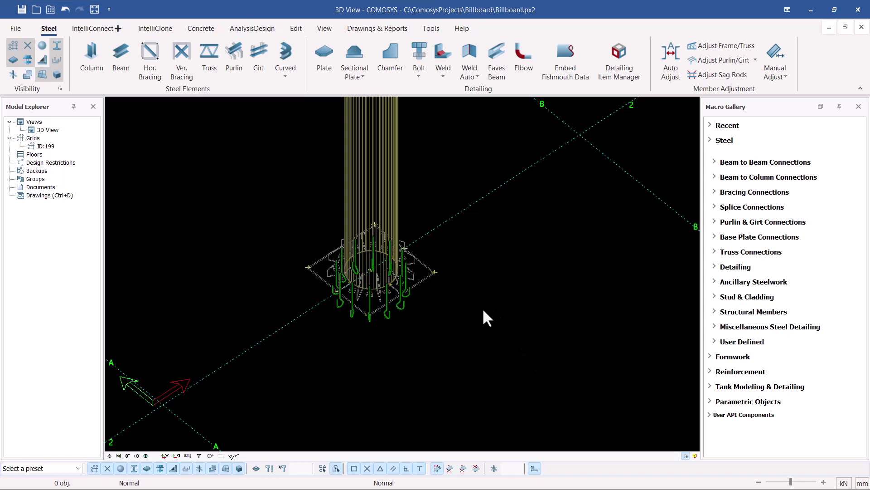
key(ctrl+1)
Step: Examine the end of the column's reference line at the centre of the base plate, between the anchor bolts
scroll(383, 276, up, 6)
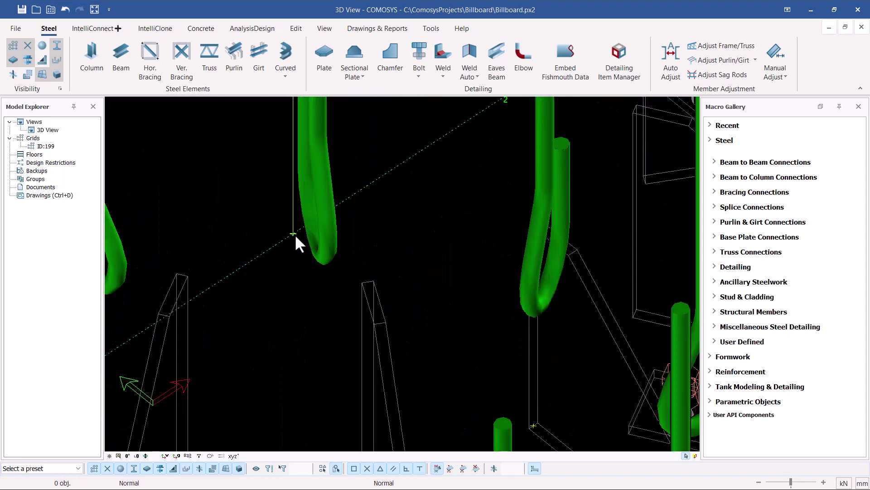
scroll(293, 234, up, 2)
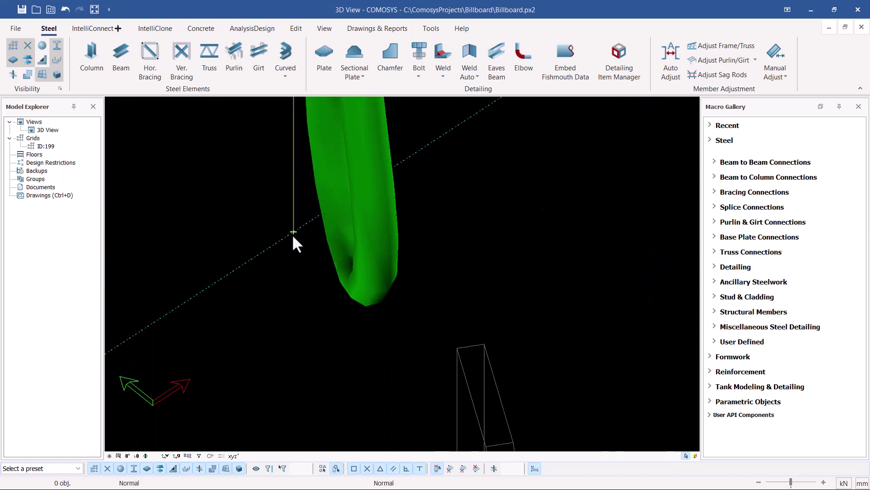
scroll(295, 236, down, 5)
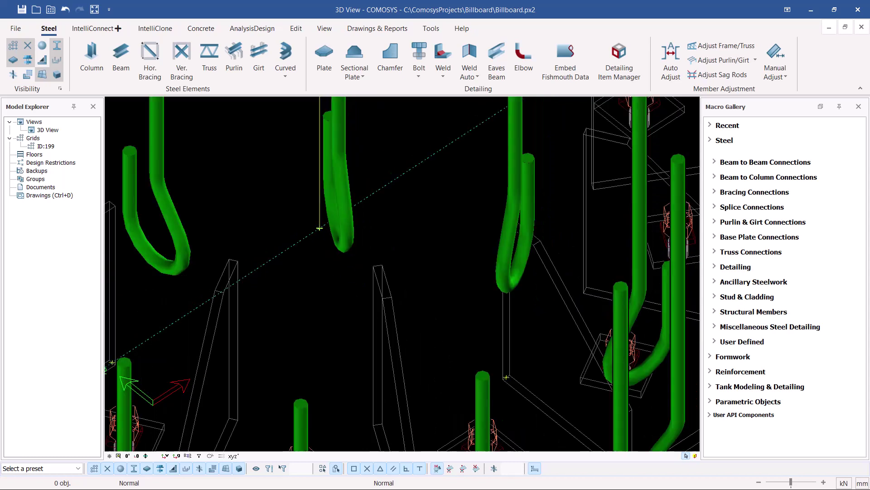
scroll(380, 228, down, 3)
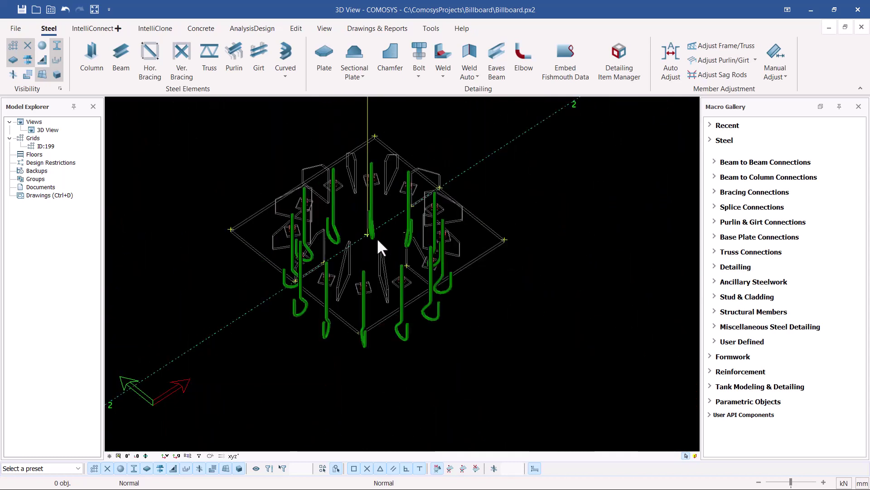
scroll(376, 238, up, 3)
scroll(329, 211, down, 4)
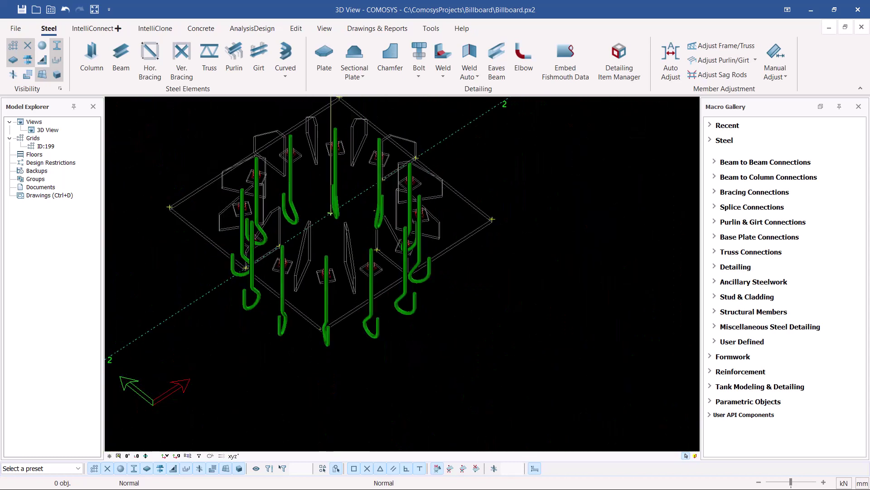
scroll(370, 245, down, 3)
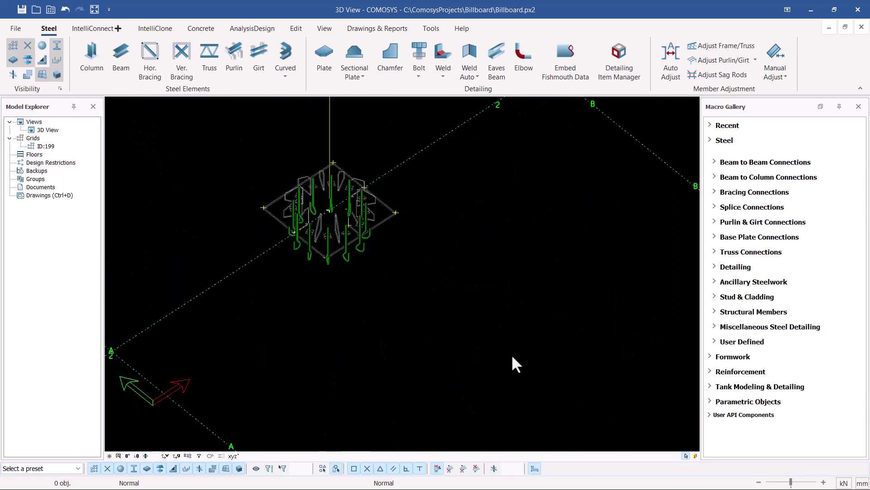
scroll(466, 322, down, 3)
scroll(369, 249, up, 5)
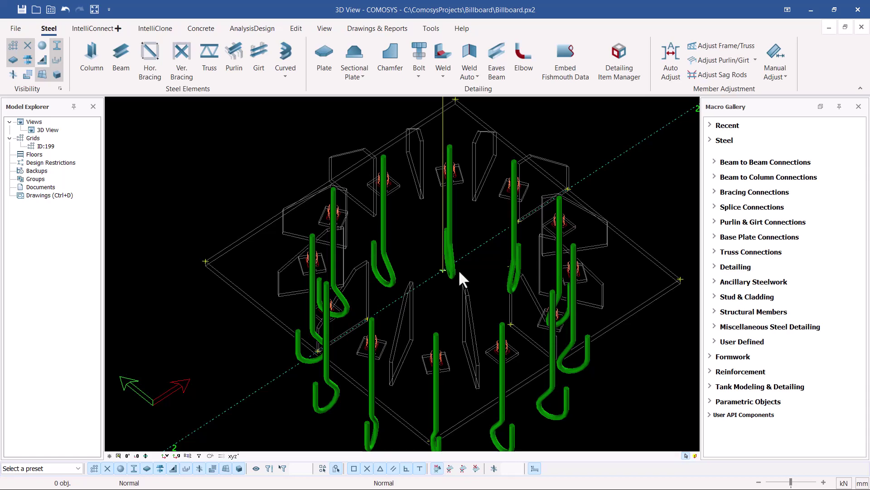
Step: Make one linear copy of the point at the column base centre, offset -5000 mm in Y
scroll(440, 271, up, 5)
scroll(476, 304, up, 2)
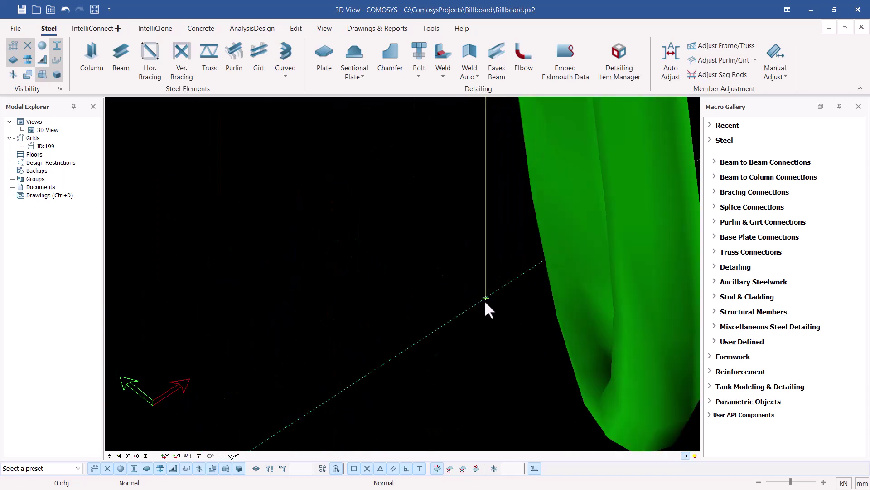
click(485, 299)
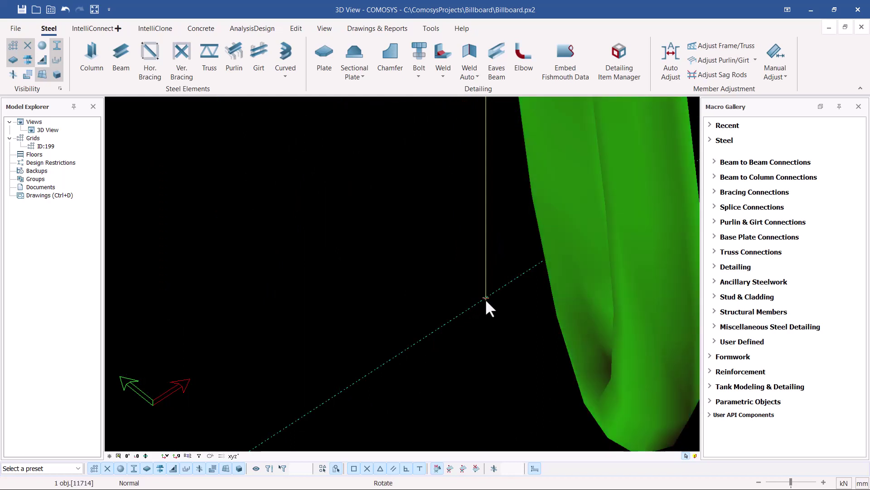
right_click(485, 299)
mouse_move(531, 223)
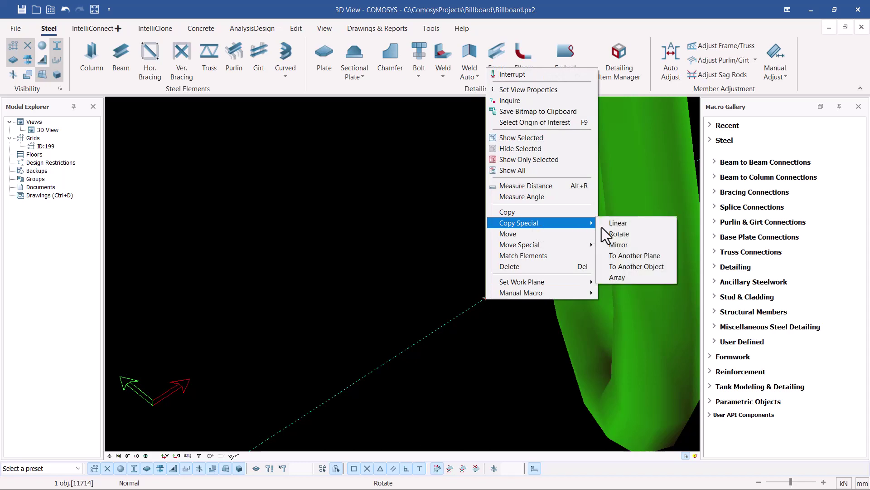
click(619, 223)
scroll(365, 217, down, 6)
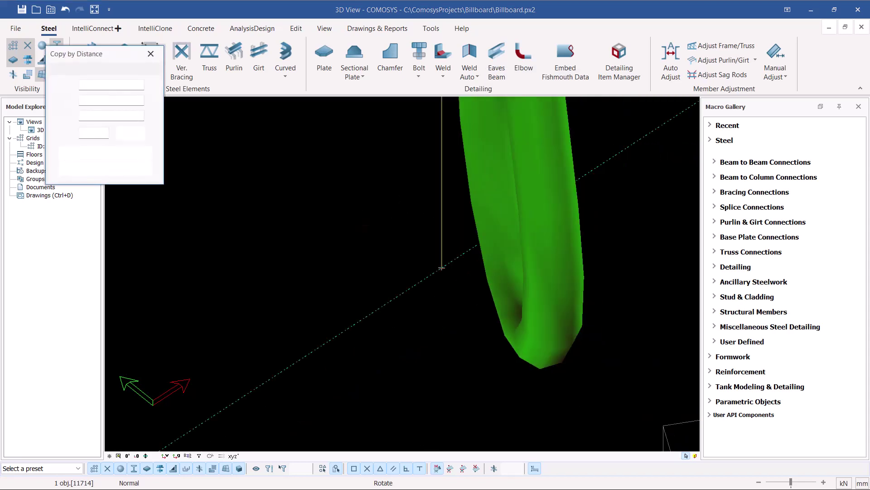
scroll(383, 223, down, 5)
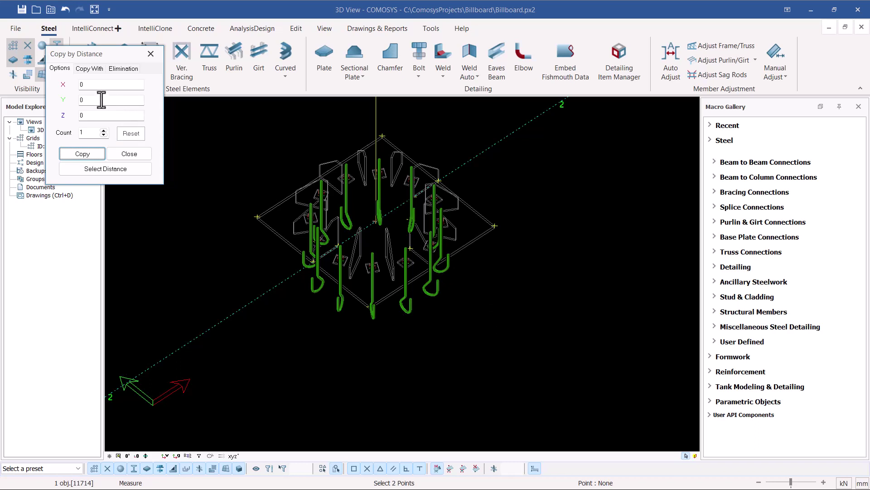
double_click(75, 102)
text(5000)
click(80, 99)
text(-)
click(82, 154)
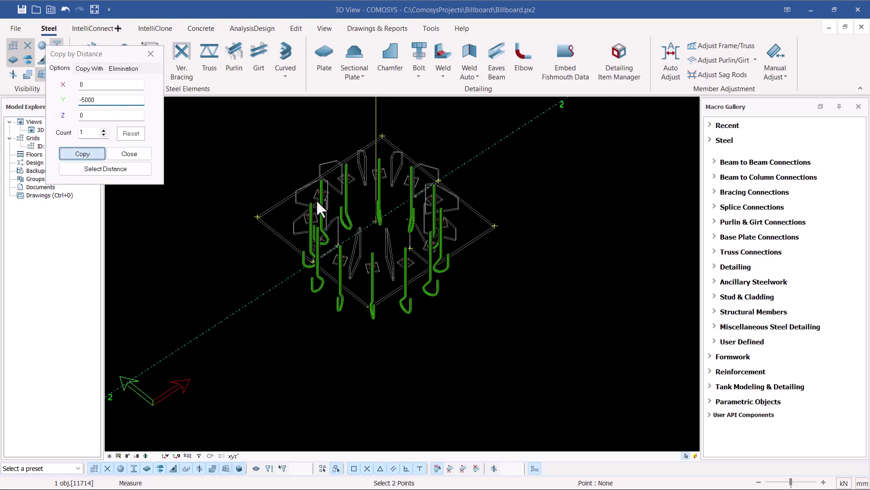
click(131, 155)
scroll(299, 204, down, 1)
scroll(300, 200, down, 2)
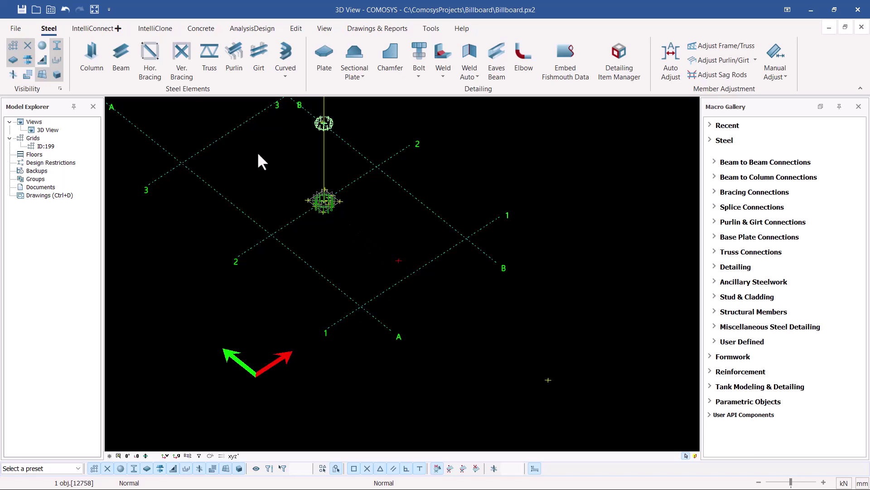
Step: Make one linear copy of the point offset from the column base, 10000 mm along Y
scroll(327, 200, up, 5)
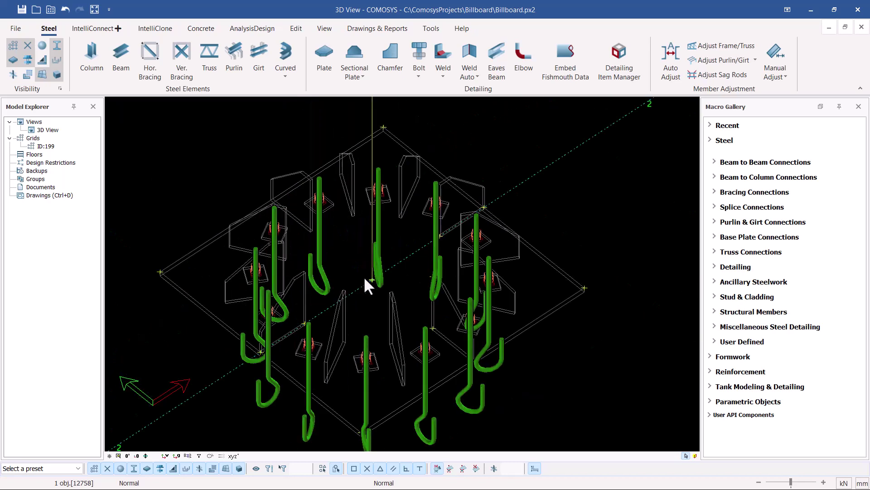
scroll(374, 278, down, 3)
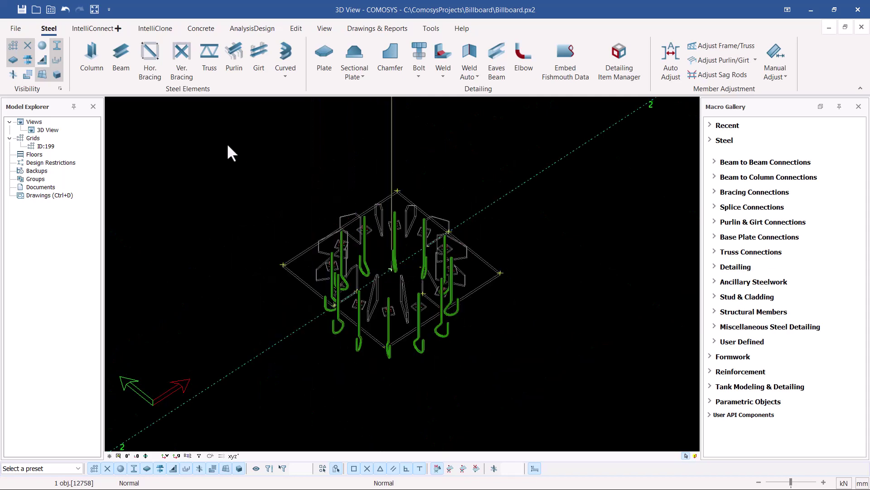
scroll(272, 158, down, 5)
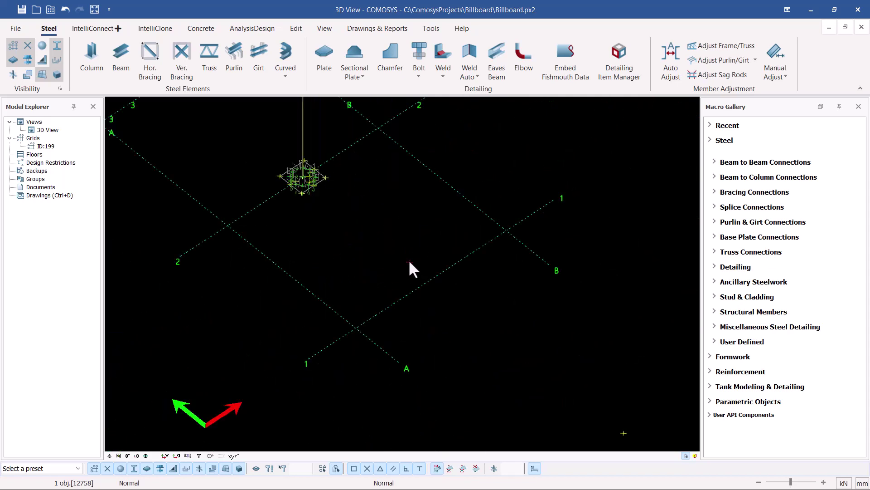
scroll(405, 262, up, 5)
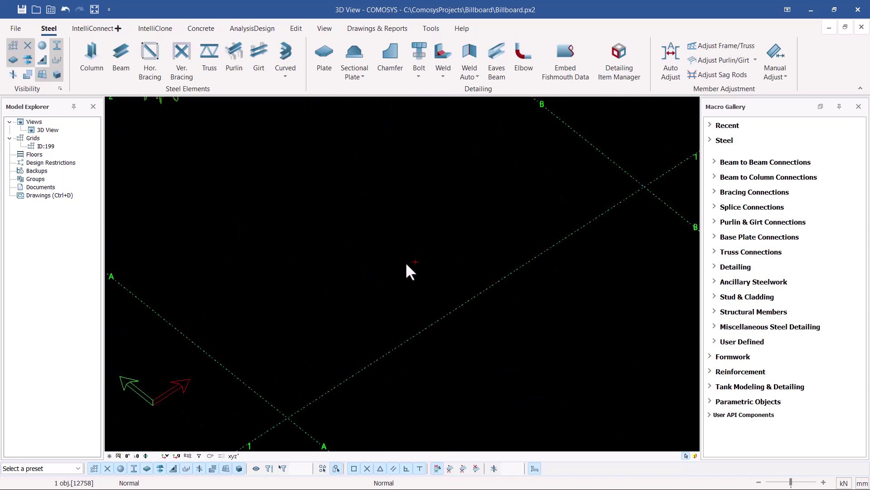
right_click(420, 262)
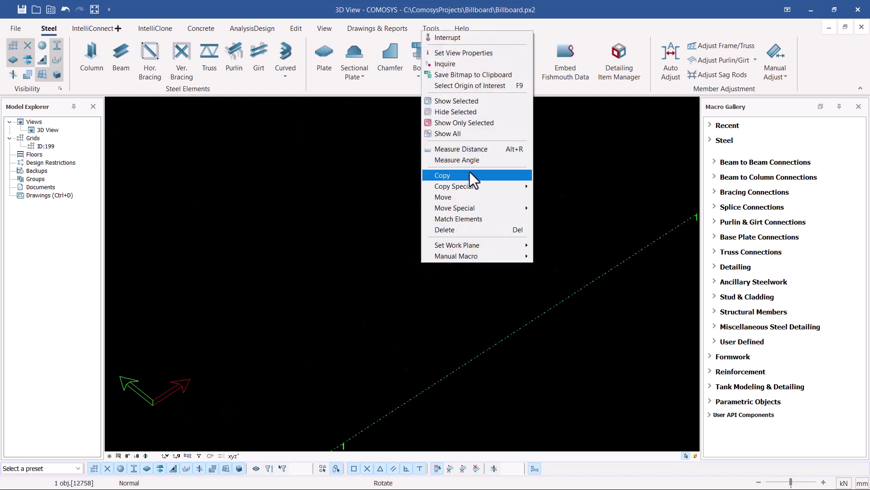
mouse_move(470, 188)
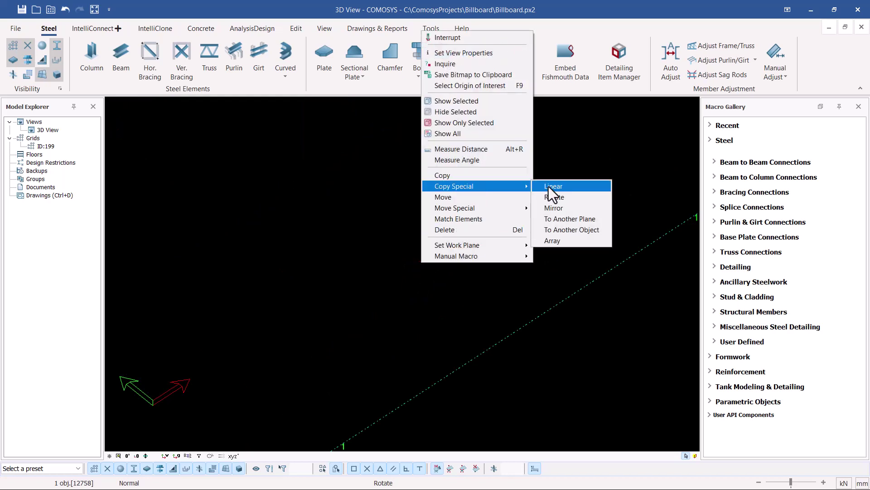
click(548, 186)
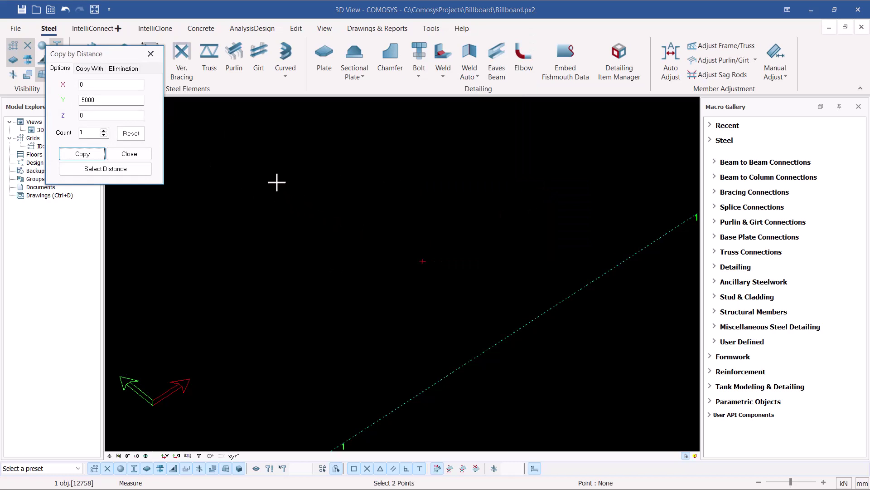
click(89, 101)
double_click(77, 101)
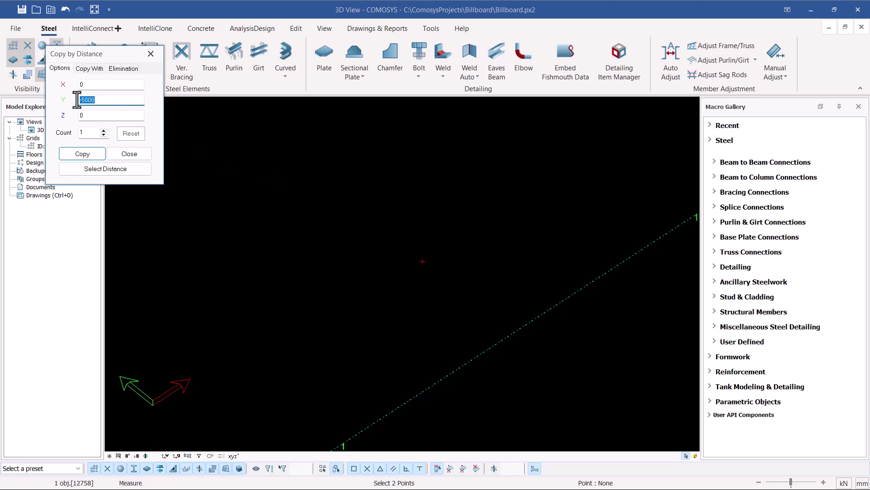
text(10000)
click(73, 156)
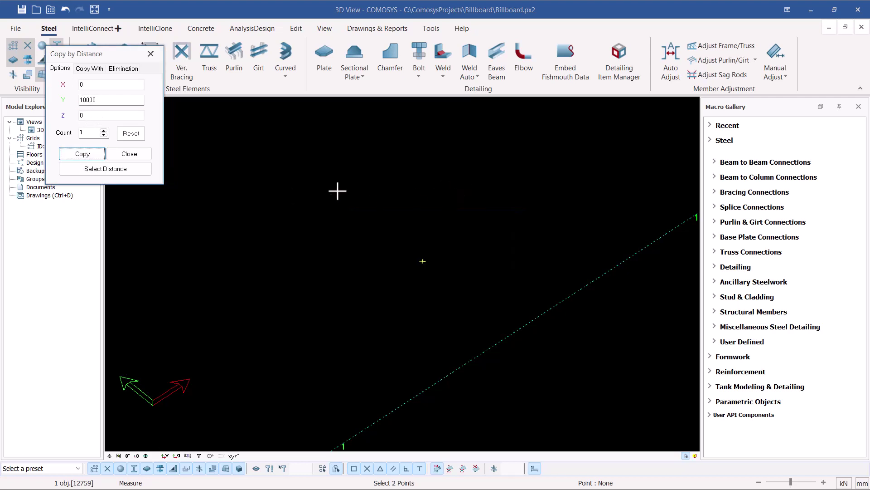
click(138, 157)
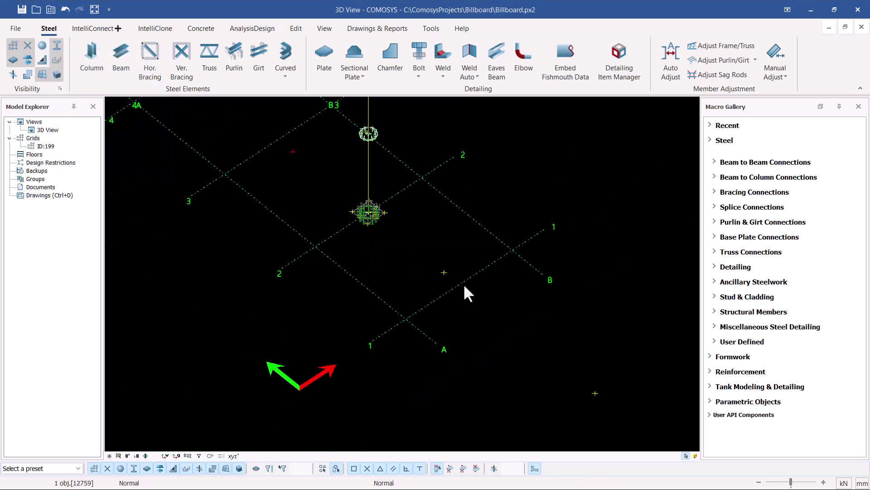
Step: Display the model as shaded solids and view the two offset points on either side of the column base
scroll(380, 219, up, 2)
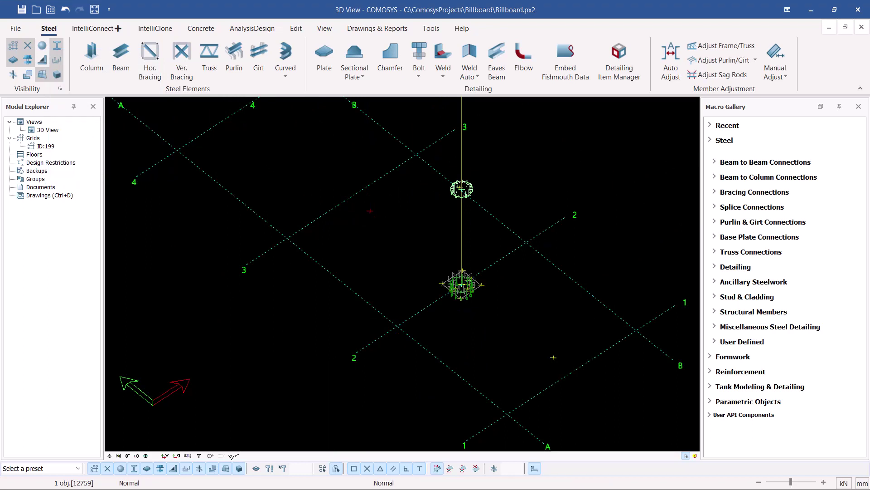
middle_drag(543, 354, 533, 307)
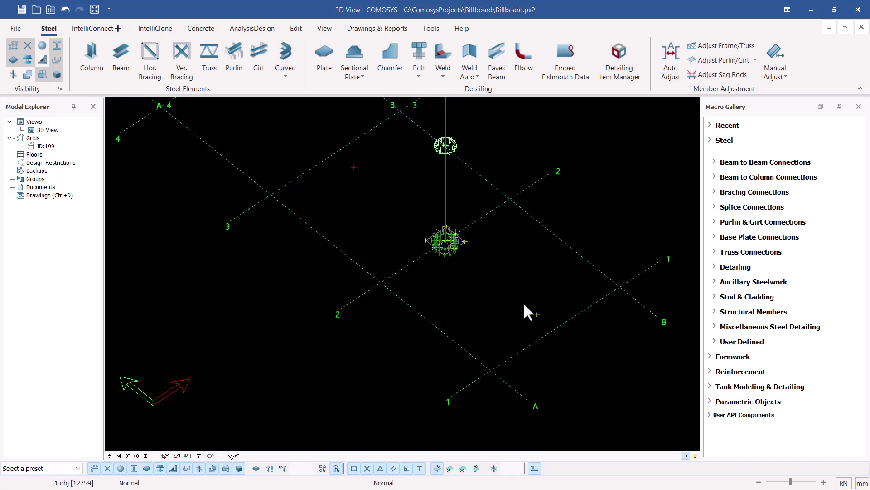
key(ctrl+4)
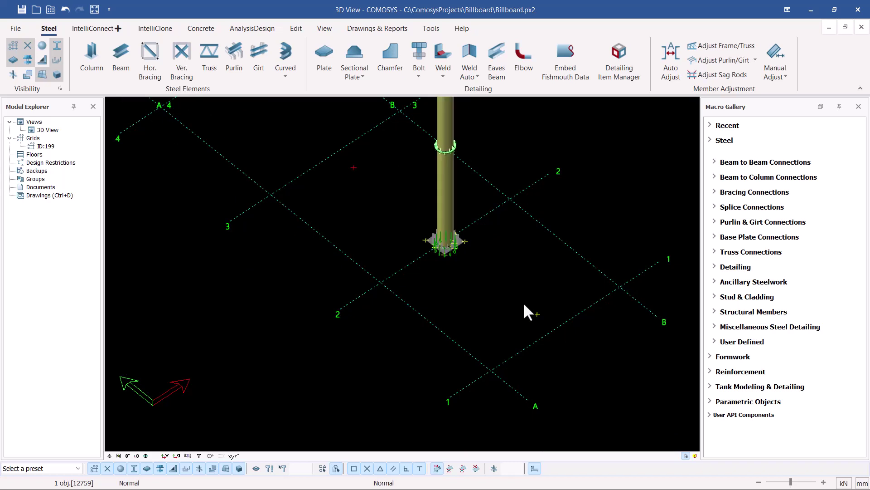
middle_drag(470, 253, 420, 168)
scroll(434, 201, up, 4)
scroll(427, 287, down, 5)
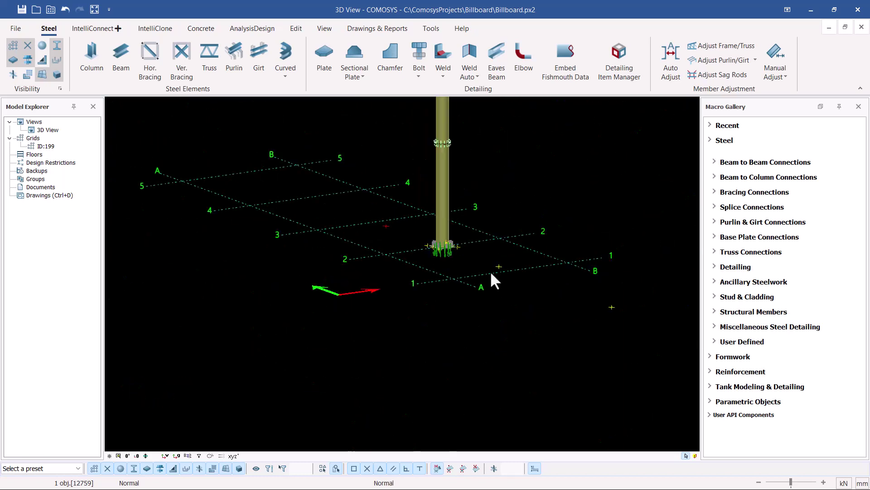
mouse_move(494, 278)
ctrl+middle_down()
mouse_move(472, 238)
mouse_move(508, 270)
ctrl+middle_up()
scroll(518, 285, up, 2)
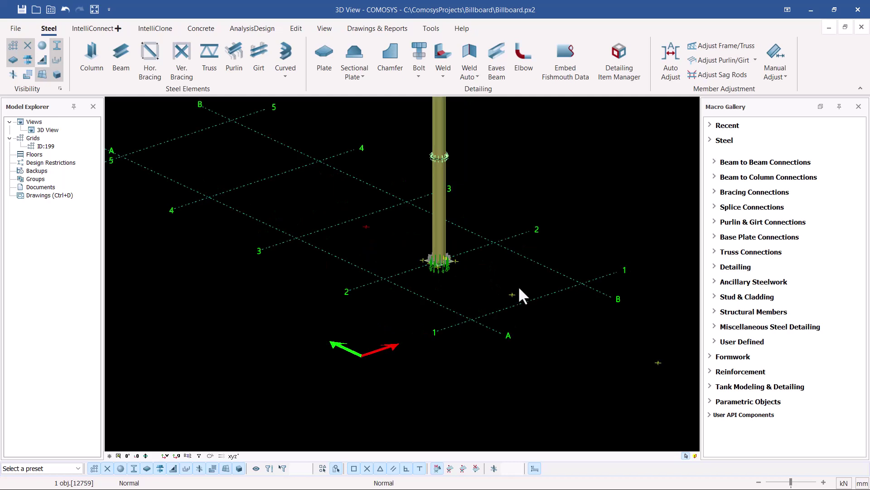
scroll(515, 293, up, 2)
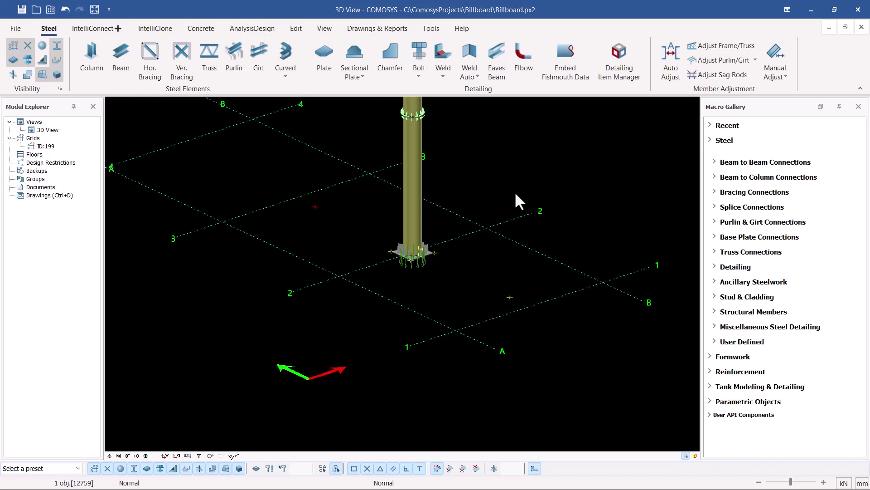
Step: Make one linear copy of both offset points beside the column base, 6000 mm up in Z
right_click(509, 298)
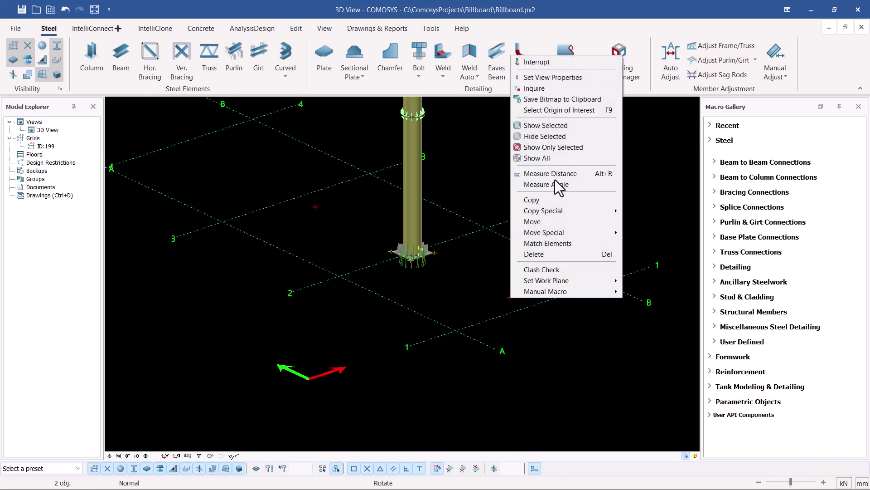
mouse_move(553, 213)
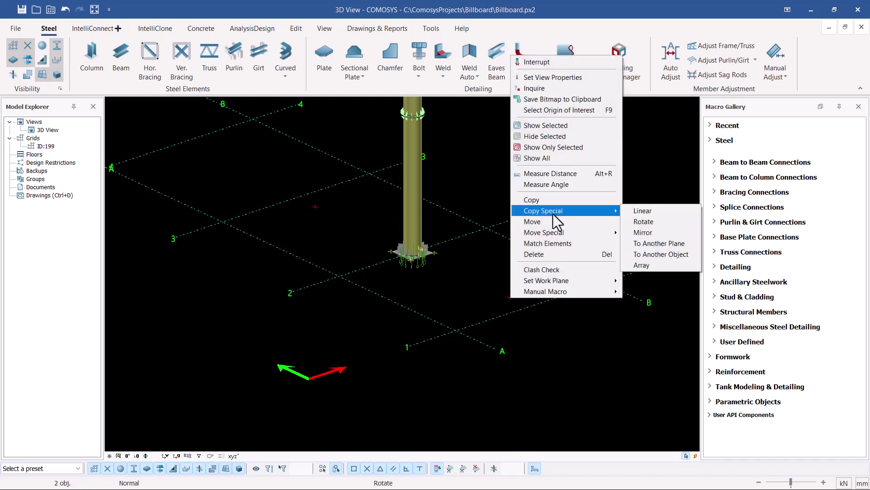
click(644, 211)
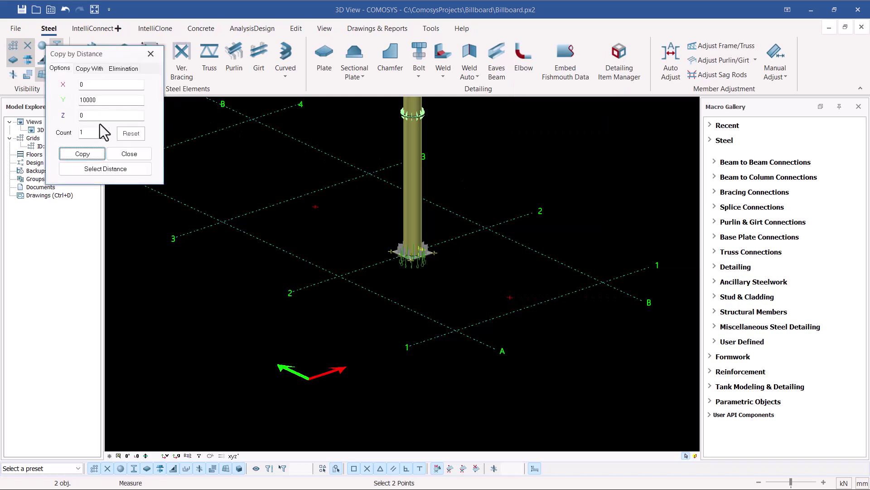
double_click(93, 116)
click(130, 132)
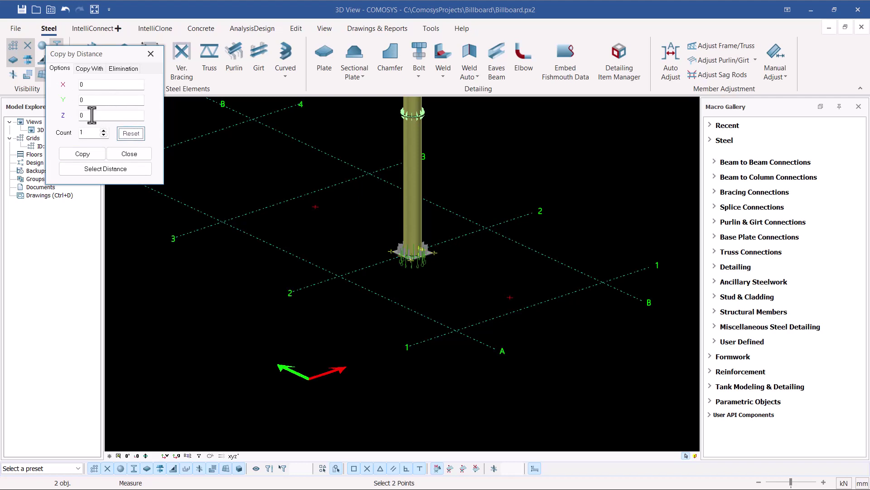
double_click(92, 116)
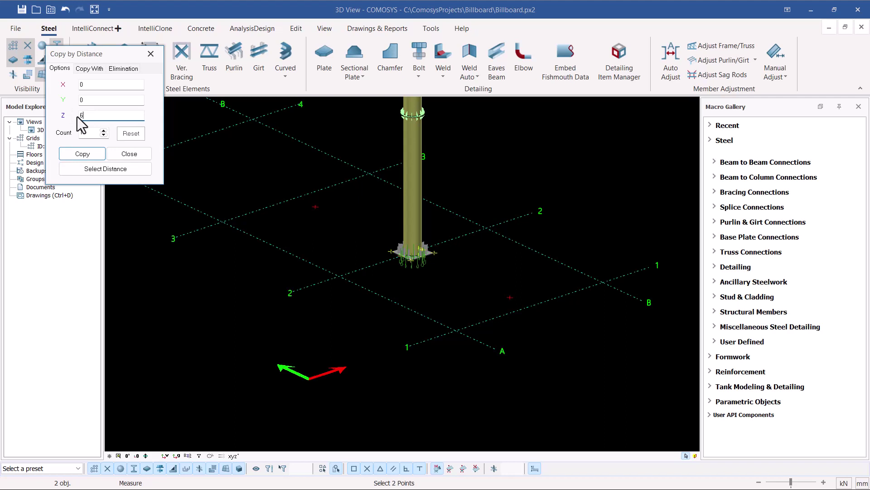
text(6000)
click(82, 154)
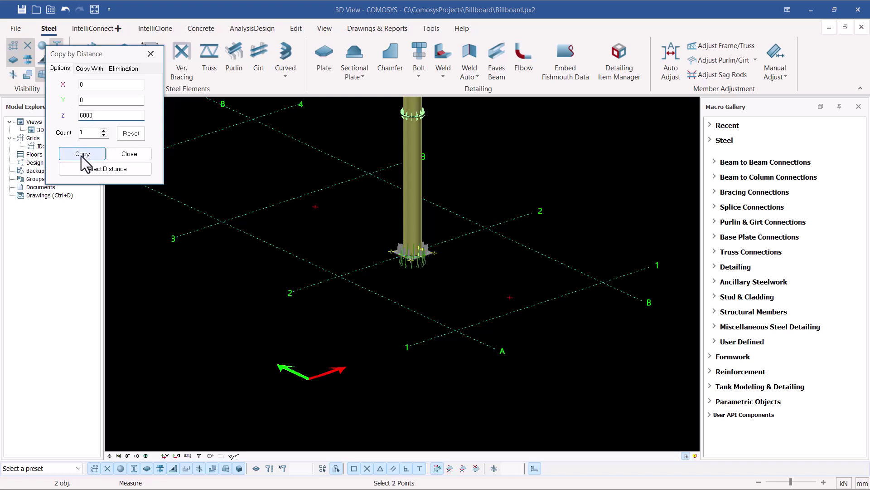
click(135, 156)
scroll(376, 241, up, 3)
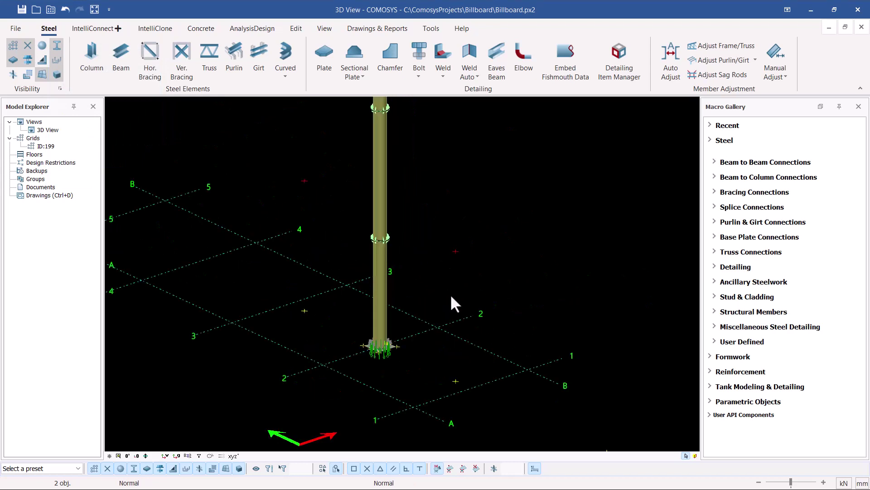
Step: Delete the two ground-level points on either side of the column, keeping the raised copies
click(455, 381)
key(Delete)
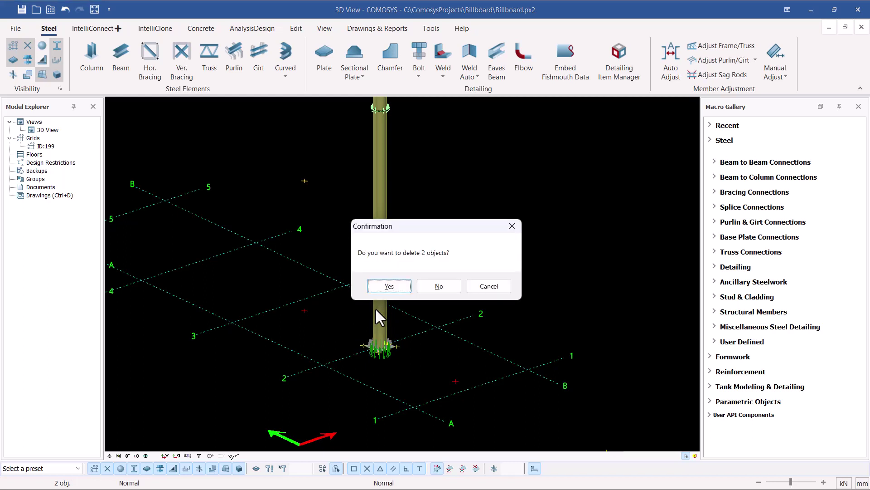
click(385, 284)
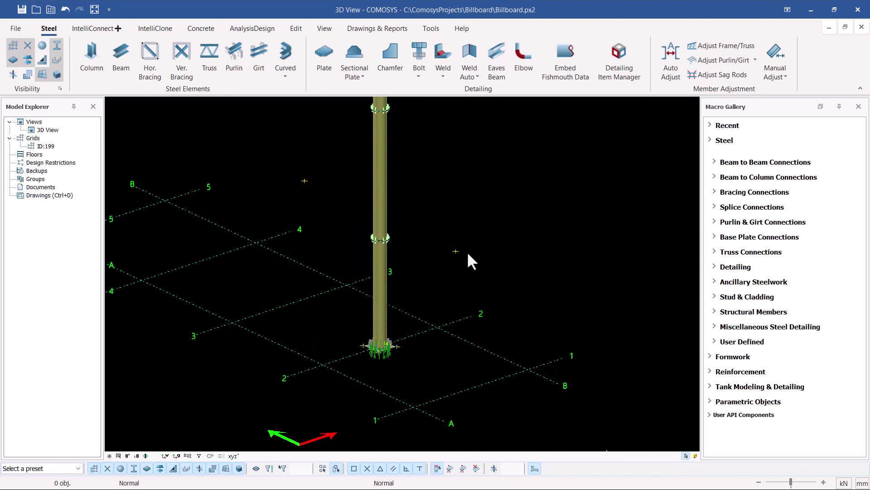
Step: Make one linear copy of the two raised points, offset 12000 mm in Z
drag(469, 226, 432, 284)
drag(280, 192, 278, 192)
right_click(455, 251)
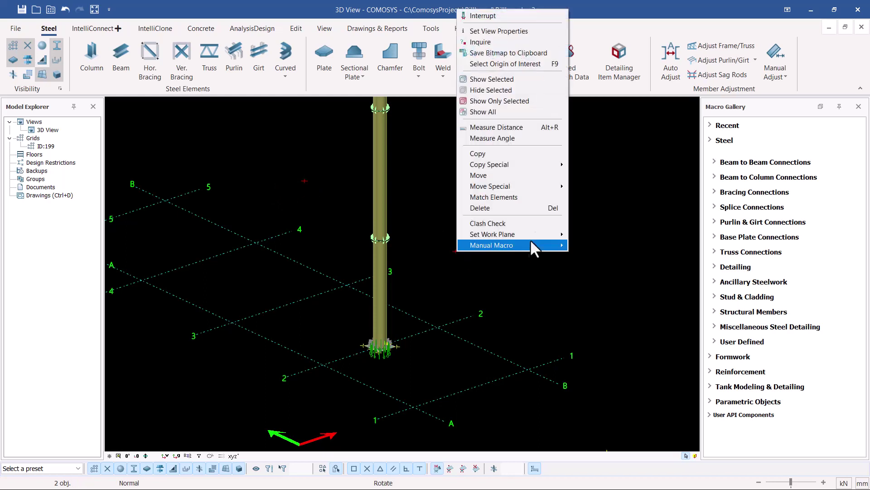
click(515, 154)
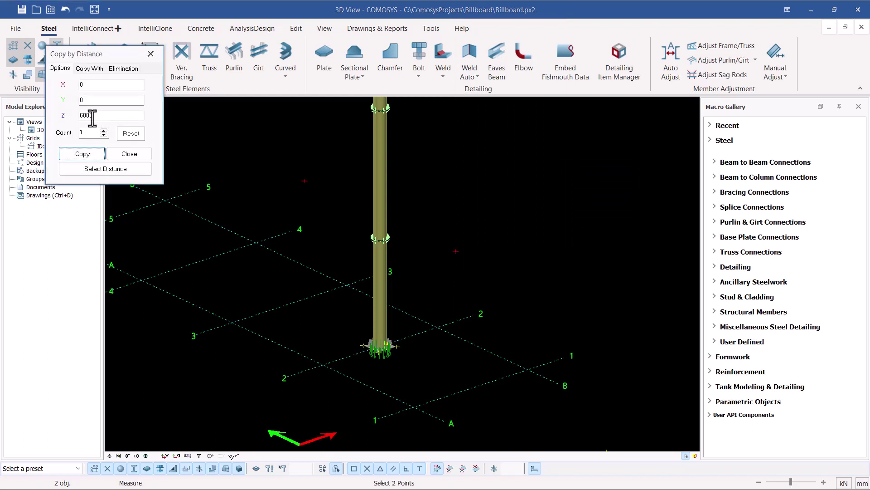
drag(92, 115, 70, 118)
text(12000)
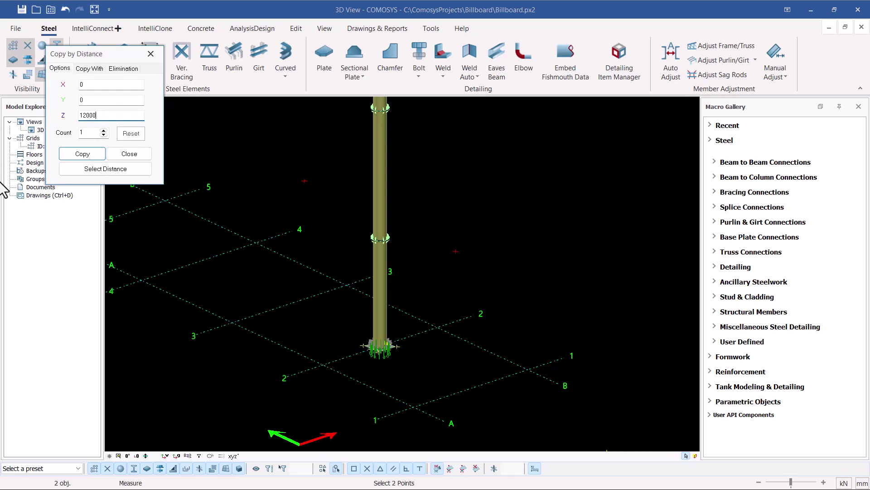
click(95, 154)
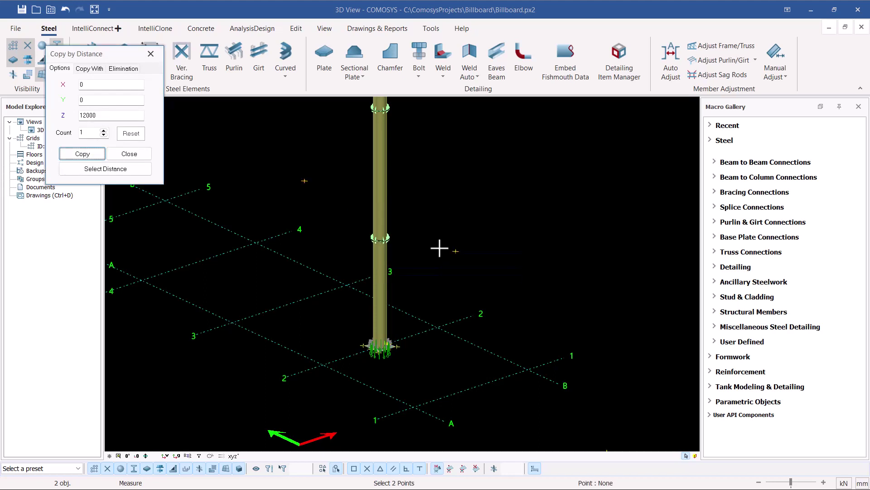
click(149, 155)
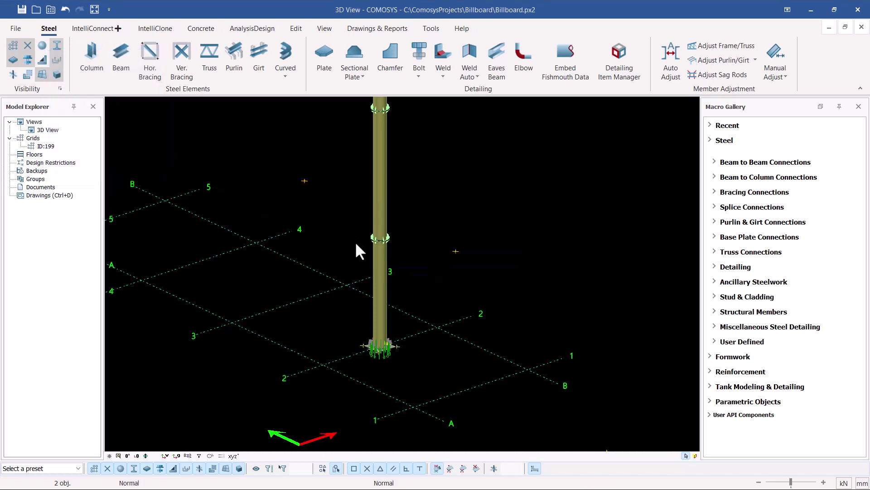
Step: Undo the raised point copies and the ground-level point deletion, and view the restored points around the column base
scroll(413, 231, down, 3)
scroll(403, 148, up, 2)
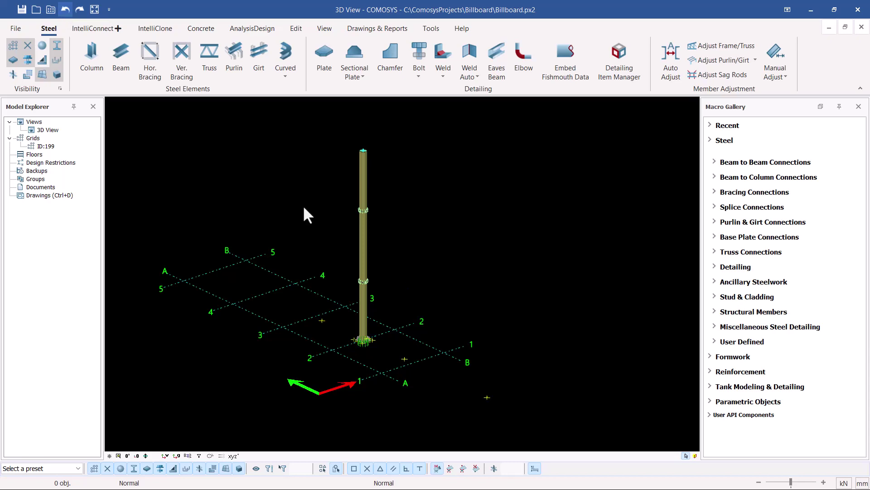
scroll(378, 304, up, 5)
scroll(340, 242, down, 6)
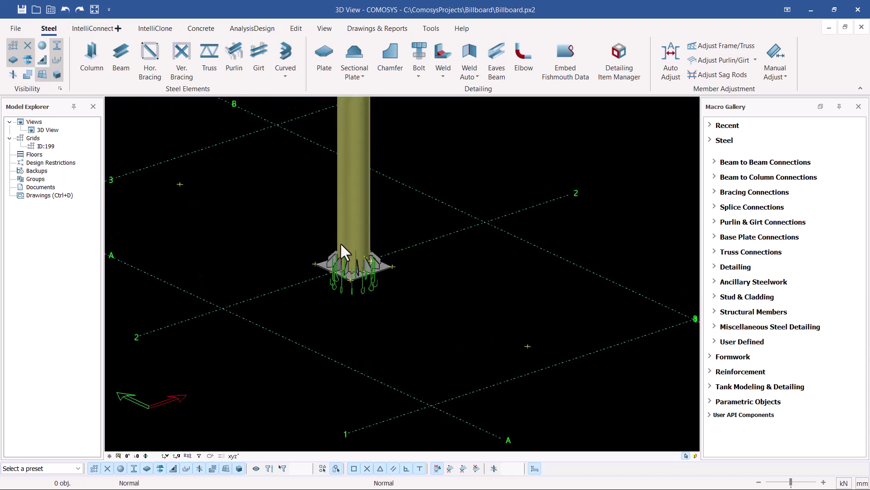
middle_drag(345, 235, 332, 270)
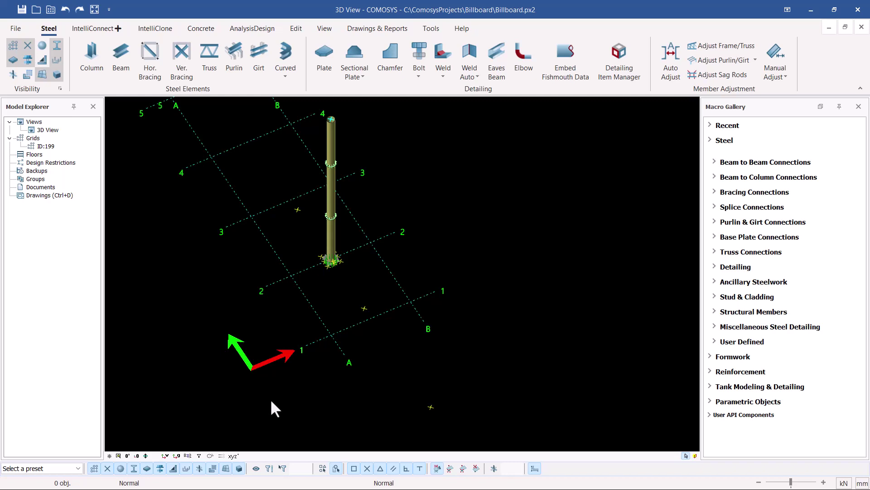
Step: Make one linear copy of the ground-level point between the column base and grid line 1, offset -200 mm in X
scroll(360, 309, up, 2)
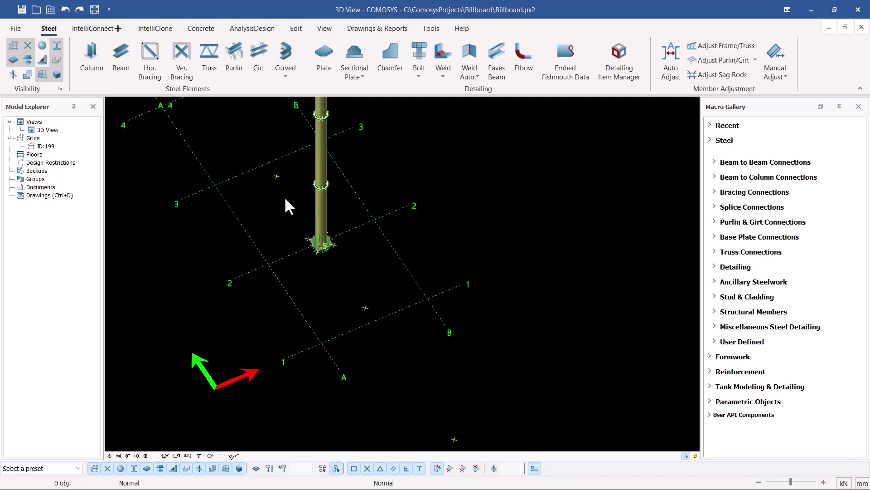
scroll(364, 312, up, 2)
click(366, 308)
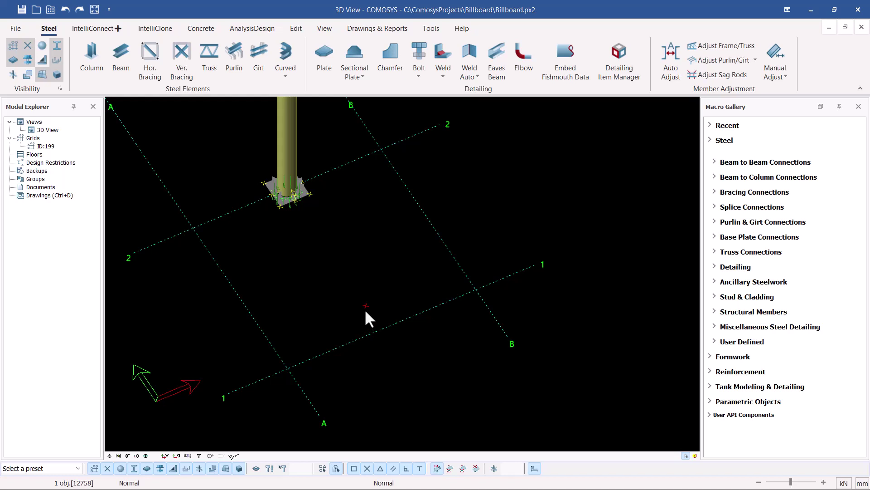
right_click(365, 311)
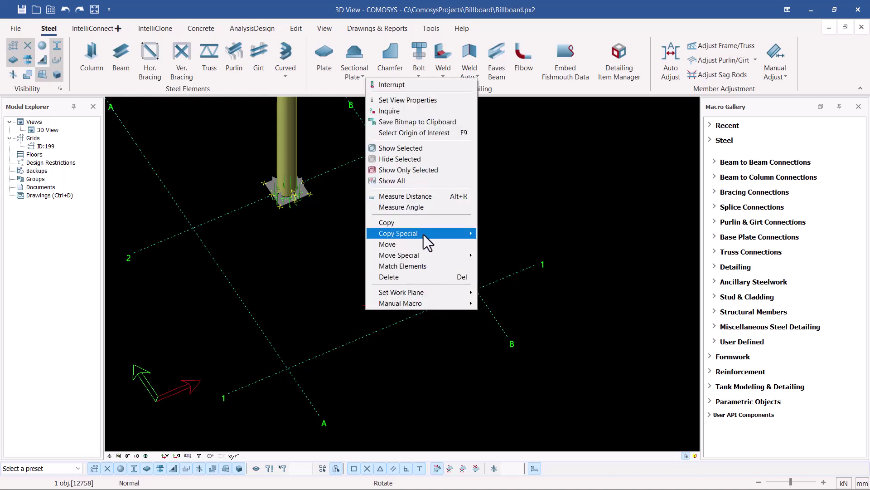
mouse_move(424, 234)
click(491, 234)
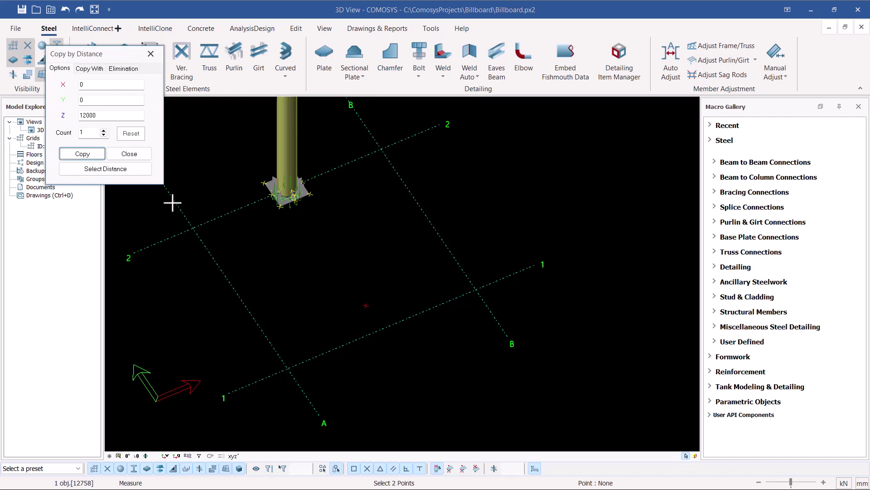
click(131, 134)
double_click(81, 85)
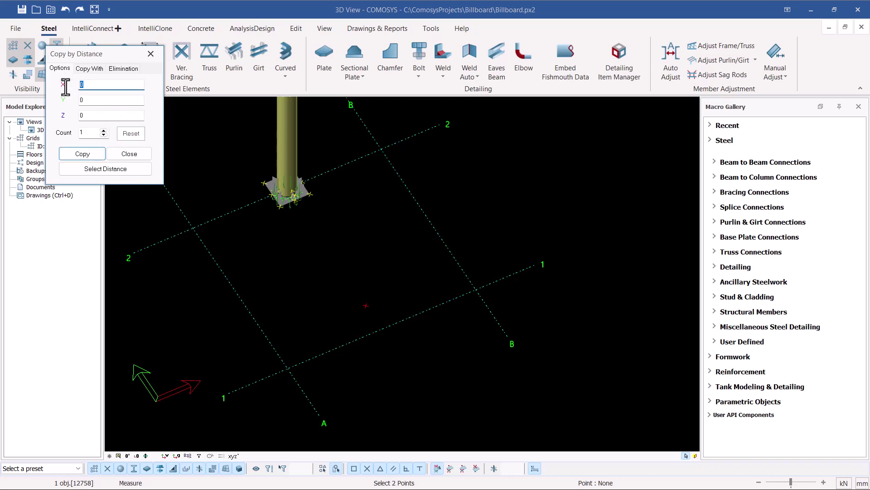
text(-200)
click(85, 154)
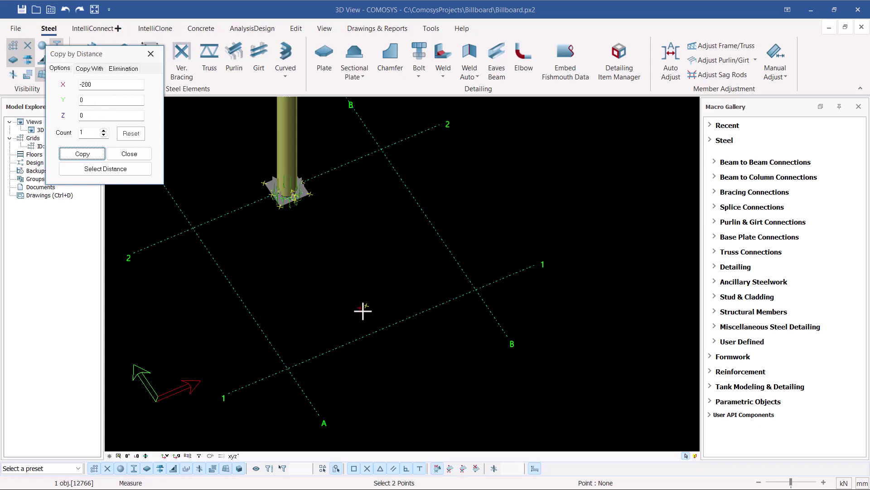
Step: Make one linear copy of the newly created point, offset 200 mm in X
scroll(126, 118, up, 1)
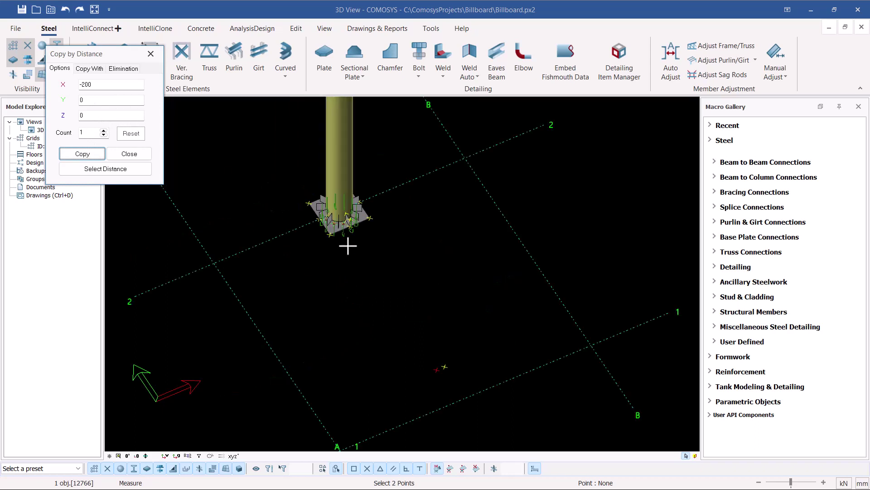
click(80, 86)
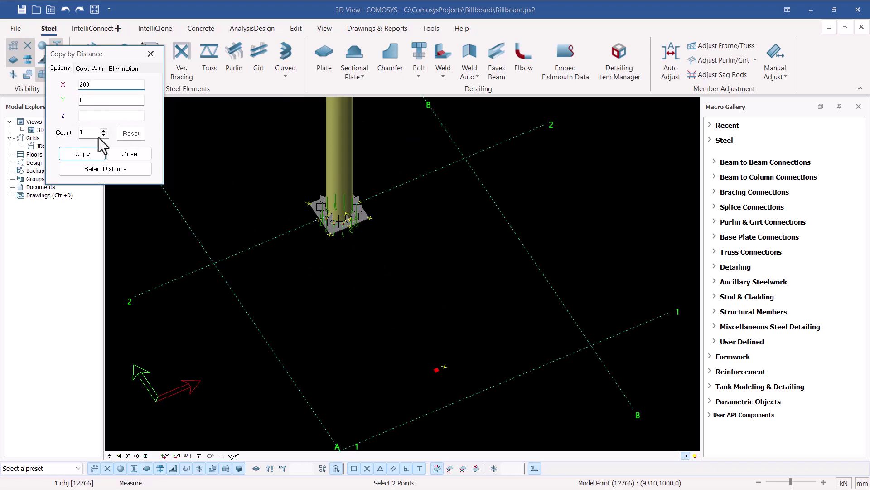
click(87, 157)
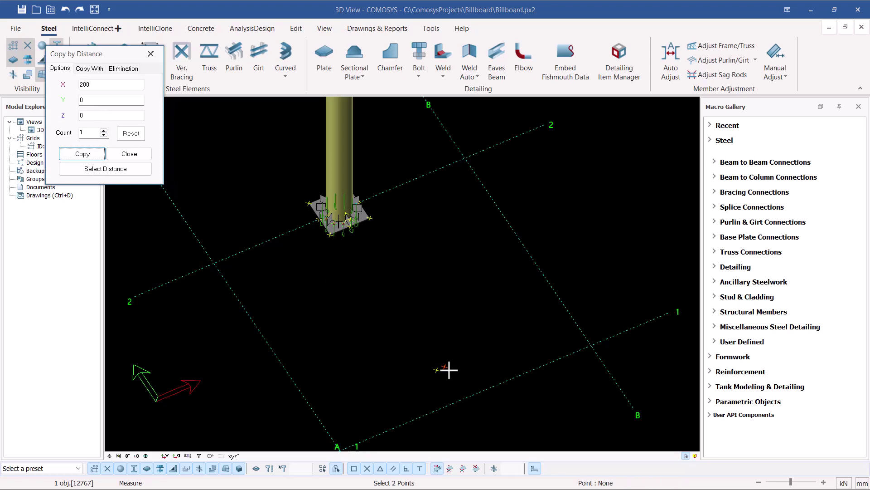
Step: Make one more linear copy of the selected point, offset 400 mm in X, and end the distance copy
click(83, 85)
text(4)
click(90, 155)
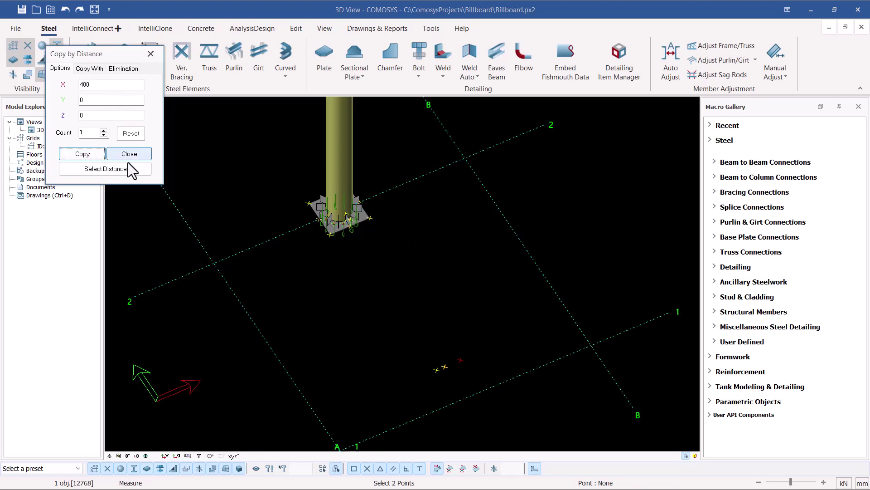
click(151, 54)
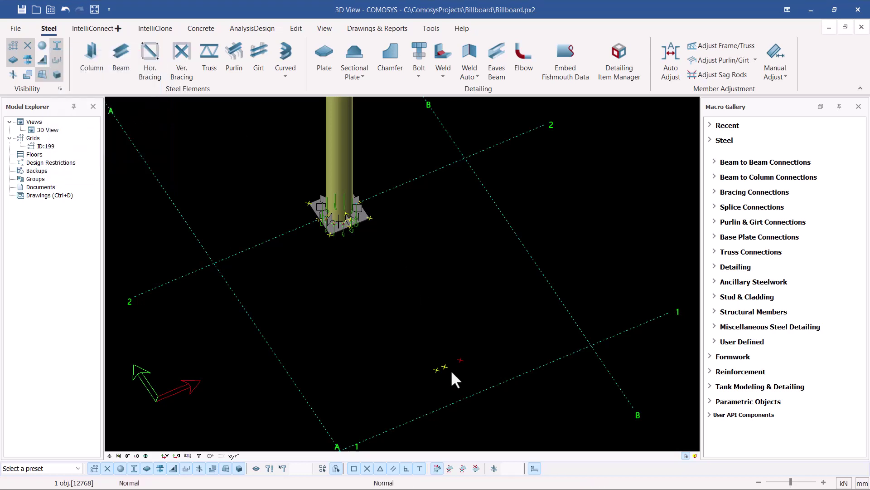
Step: Delete the point copied 400 mm along X
scroll(450, 373, up, 4)
scroll(461, 318, down, 2)
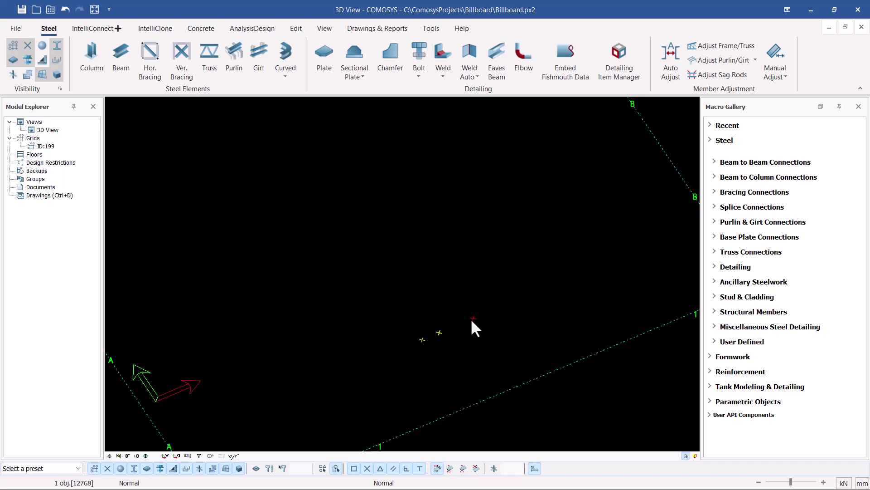
key(Delete)
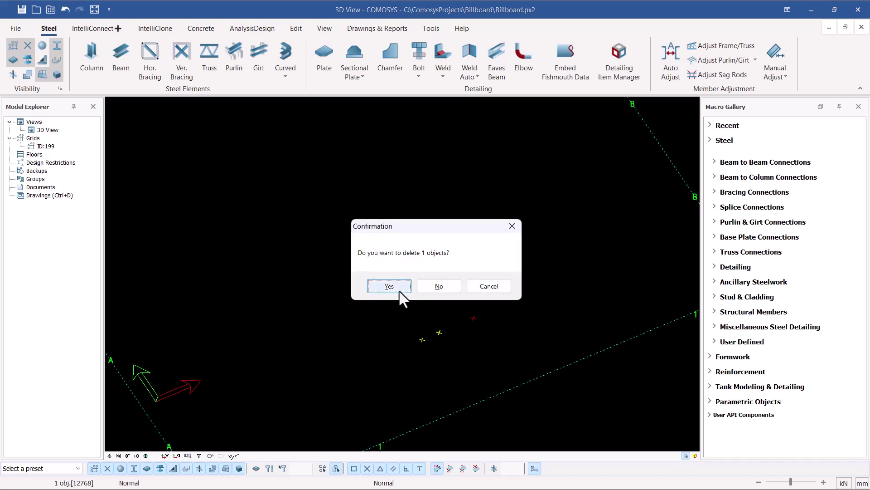
click(400, 288)
Step: Copy the higher-X point of the pair near grid line 1 to a spot farther along X, and end the copy command
scroll(439, 345, up, 2)
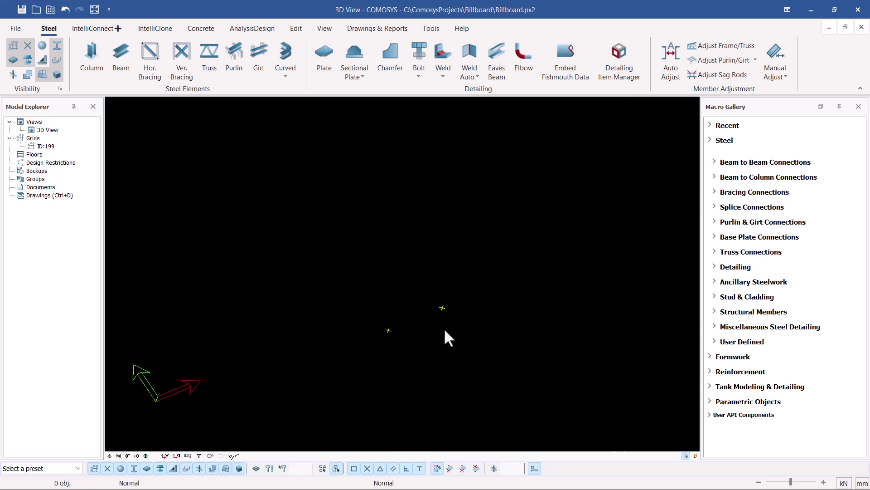
right_click(442, 308)
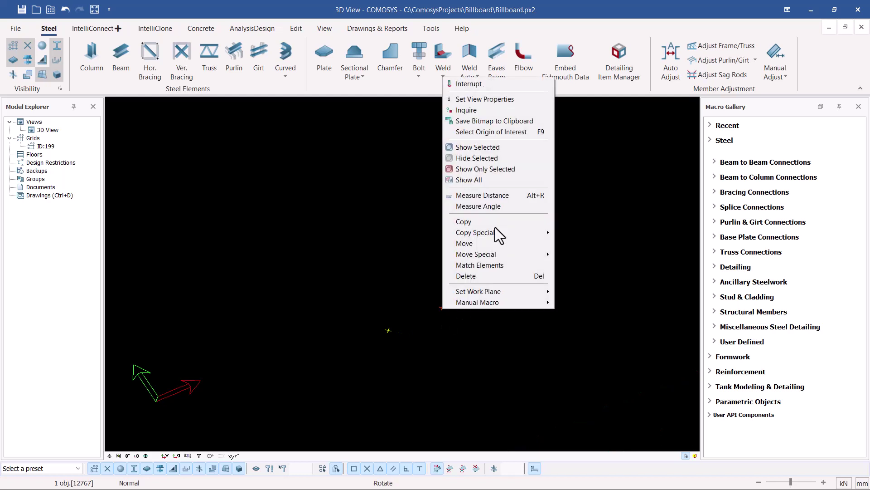
mouse_move(494, 228)
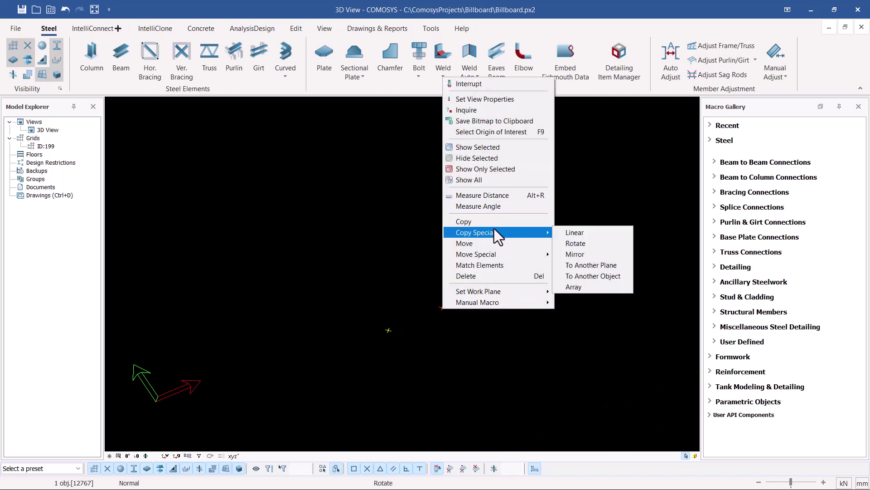
click(475, 222)
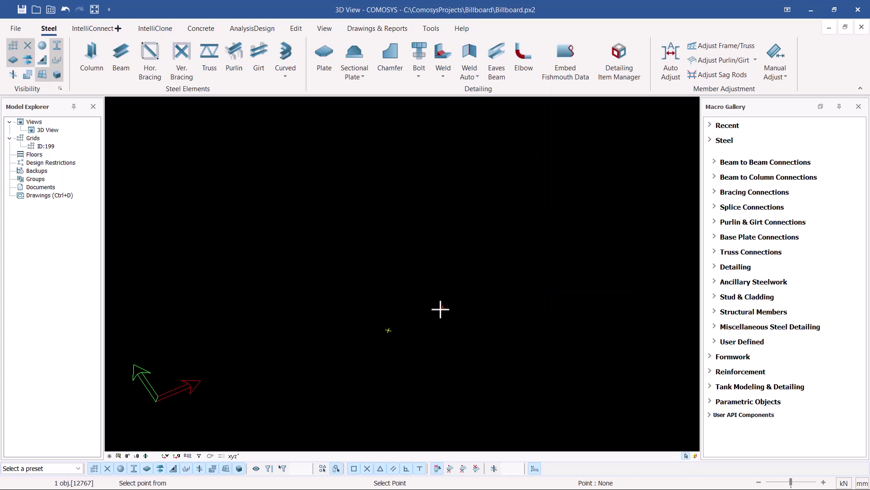
key(Escape)
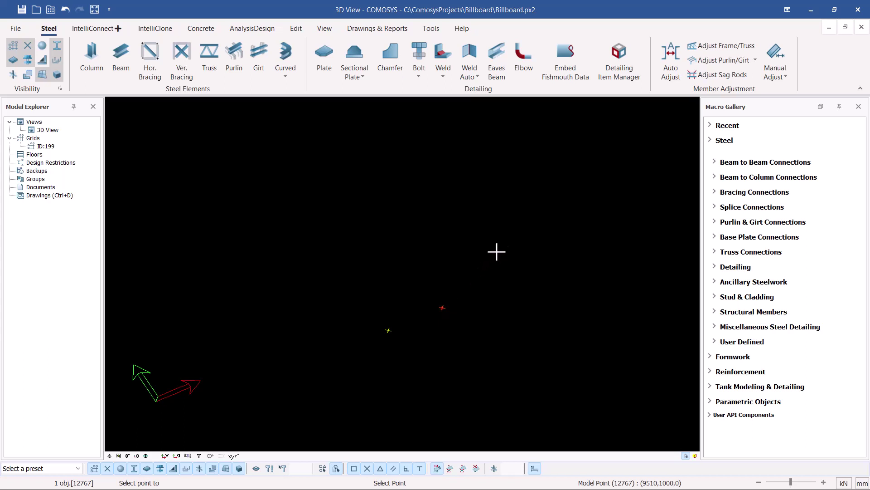
key(Return)
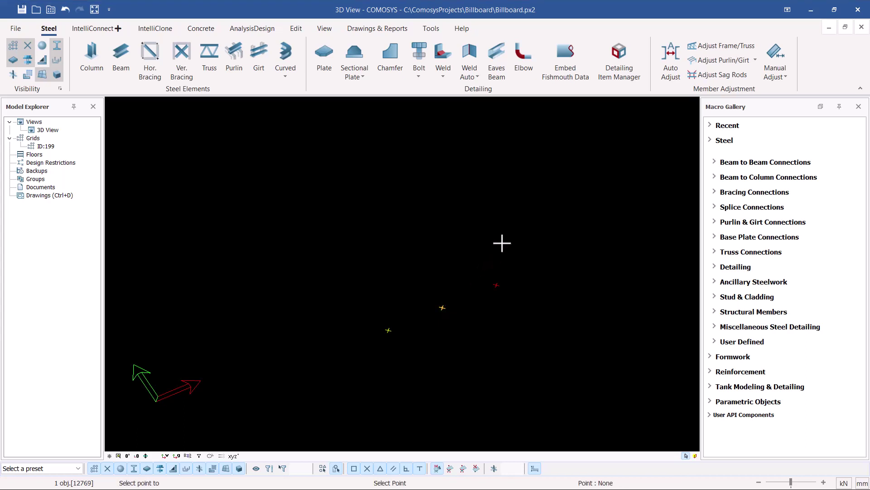
key(Escape)
key(Escape)
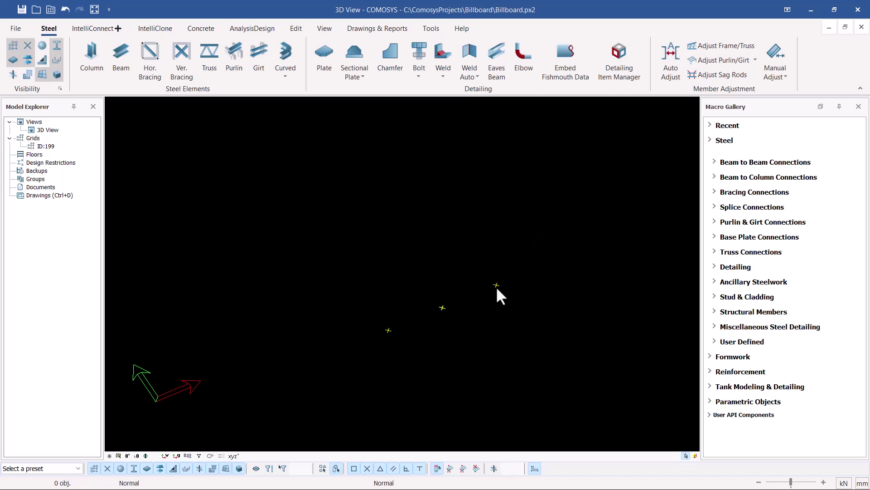
Step: Measure the distance between the two outermost points of the row near grid line 1, and end the measurement
click(389, 330)
click(295, 27)
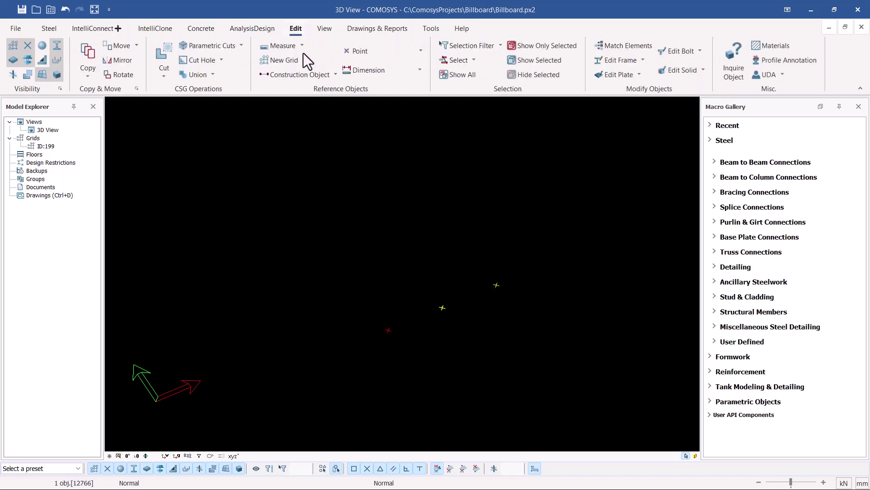
click(302, 46)
click(298, 66)
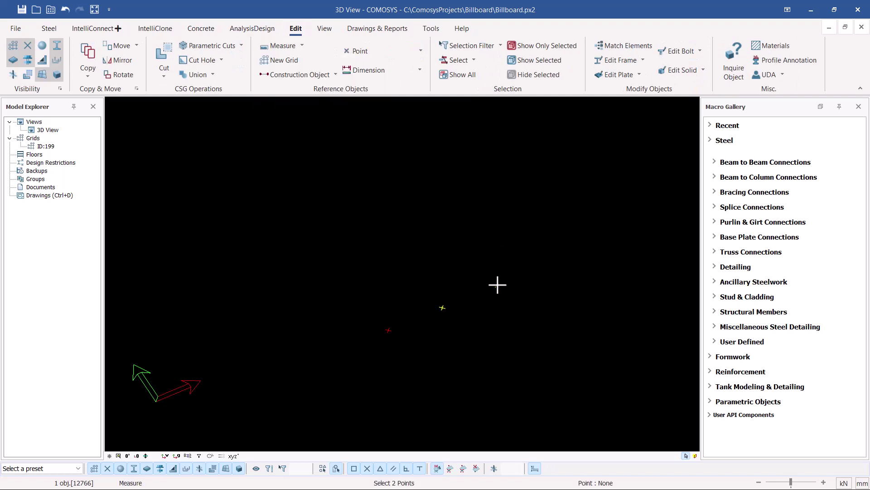
click(389, 329)
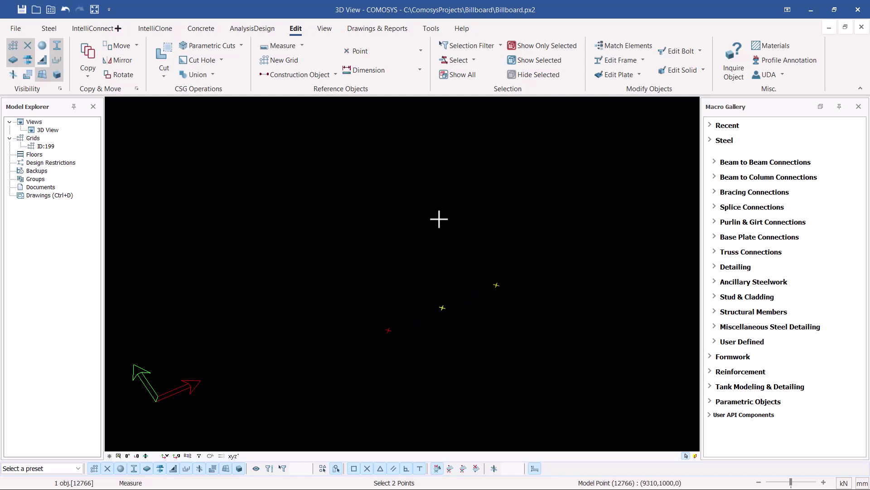
right_click(461, 220)
right_click(467, 186)
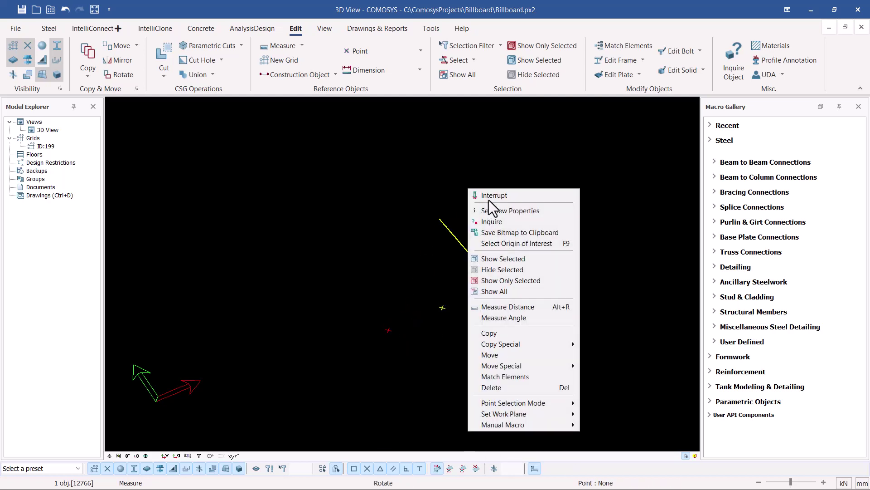
click(489, 197)
Step: Make one linear copy of the ground-level point near grid line 3, offset -1000 mm in X, and end the distance copy
scroll(494, 307, down, 8)
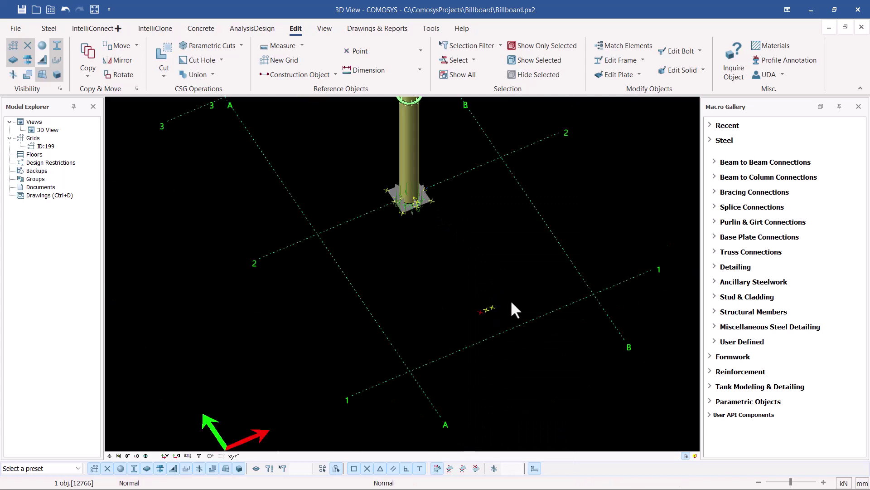
scroll(484, 323, down, 3)
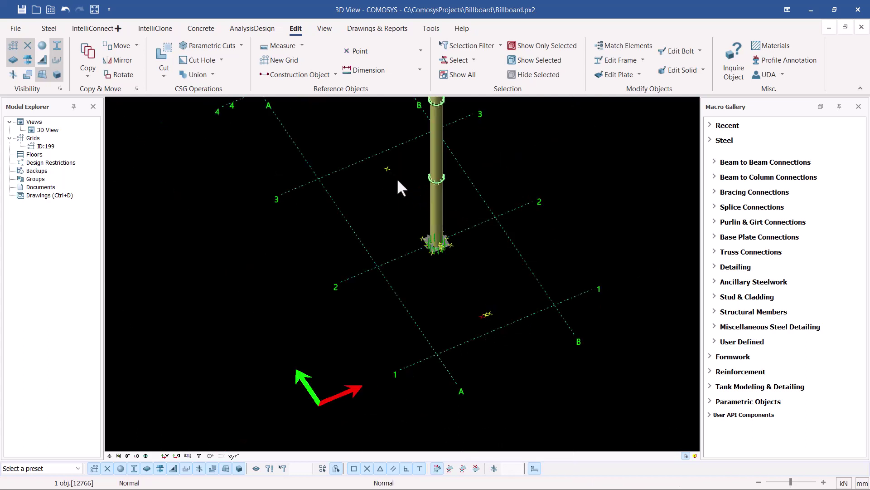
scroll(388, 169, up, 3)
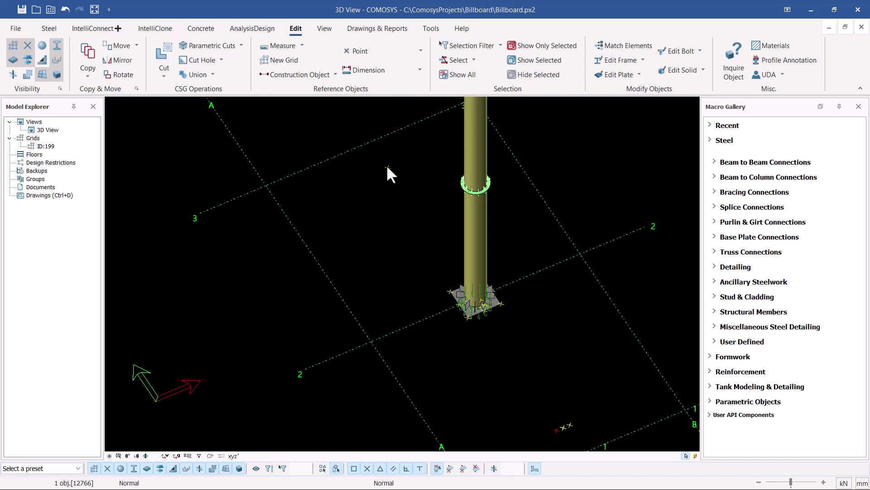
scroll(387, 168, up, 3)
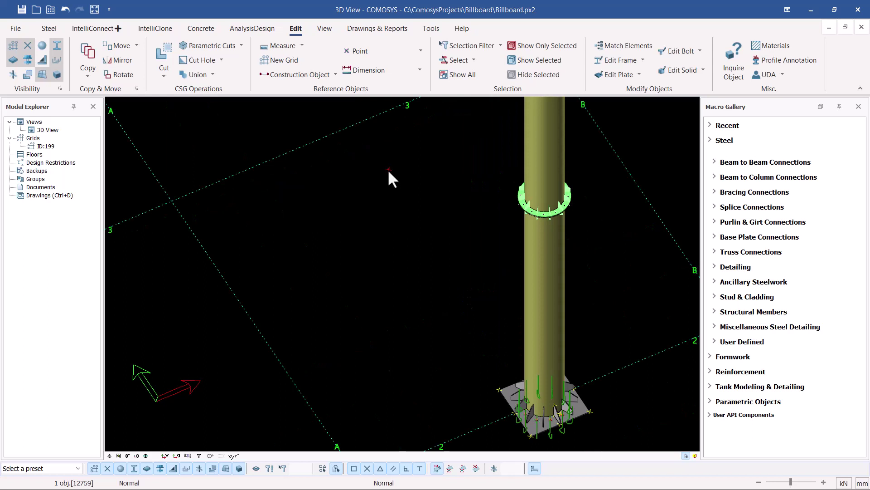
right_click(387, 170)
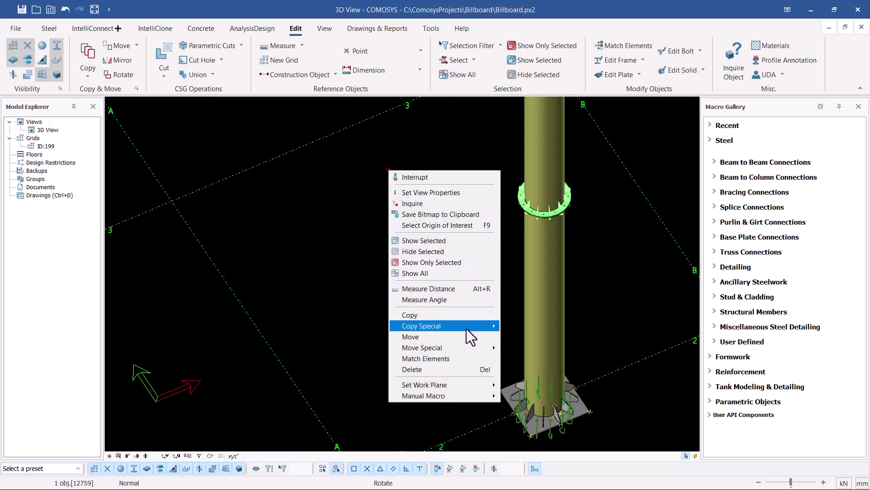
mouse_move(466, 326)
click(532, 328)
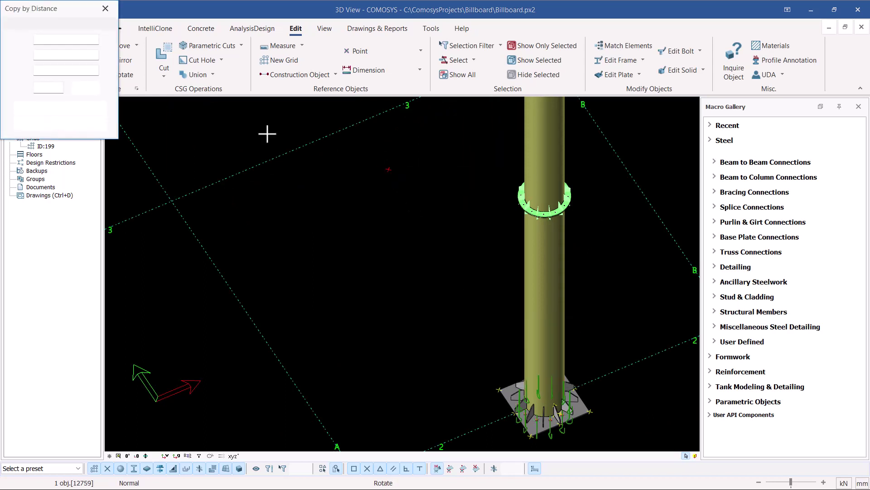
click(85, 88)
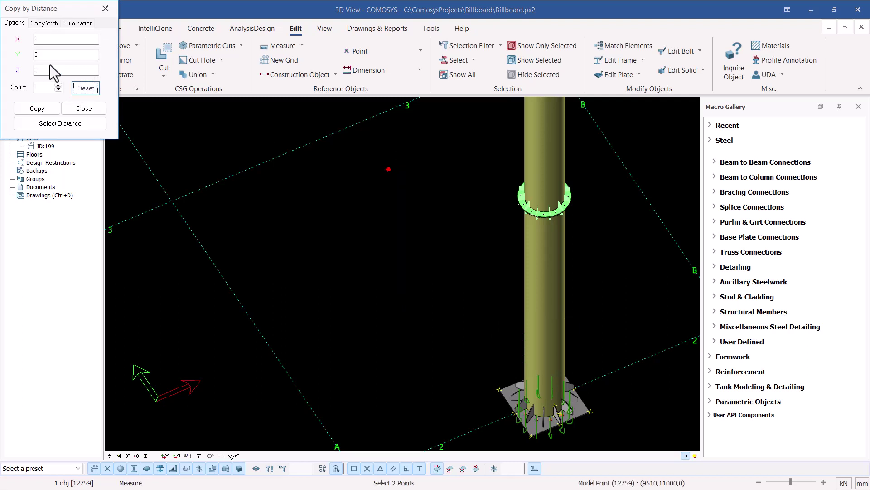
double_click(36, 39)
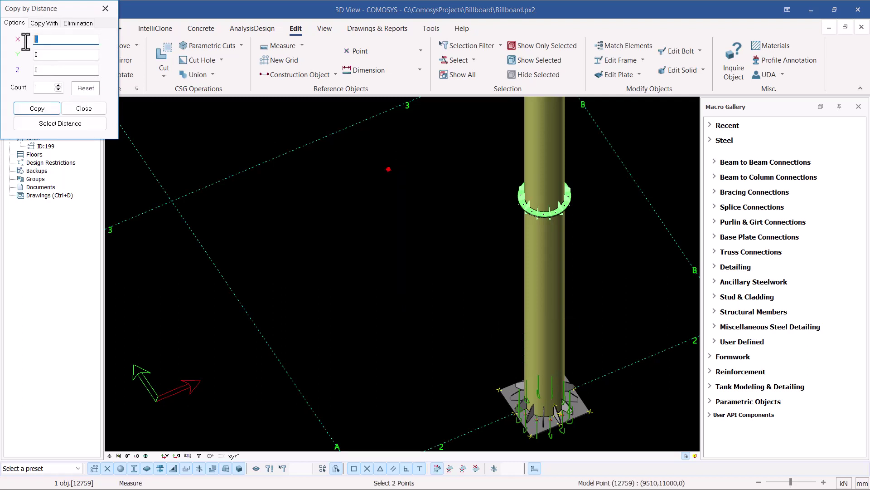
text(1000)
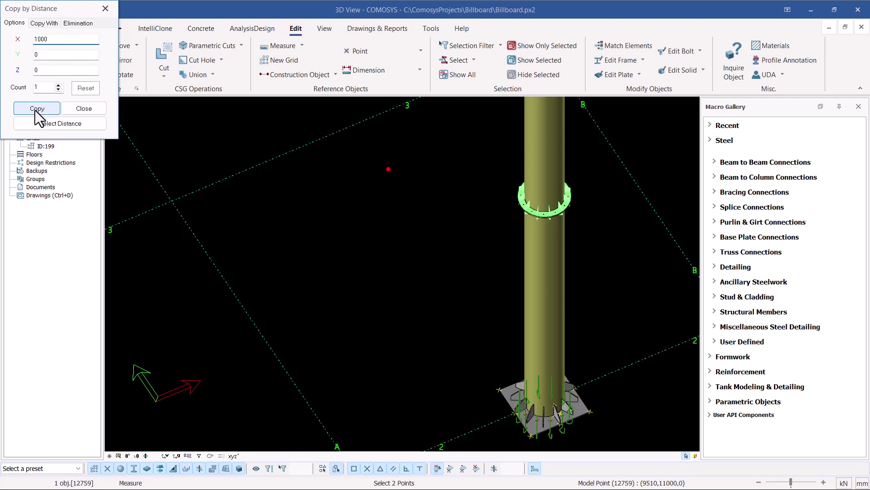
click(35, 39)
text(-)
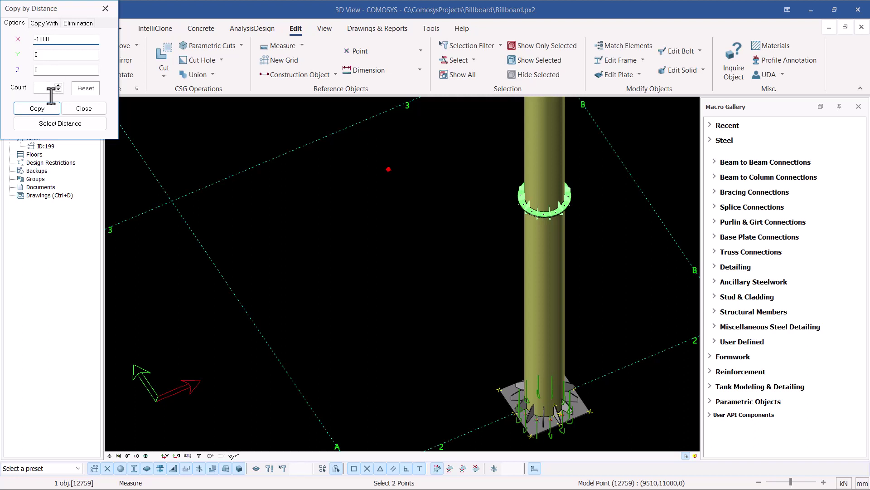
click(38, 110)
click(93, 109)
Step: Delete the middle and farthest-X points of the row near grid line 1, keeping the point nearest grid line A
scroll(372, 162, down, 3)
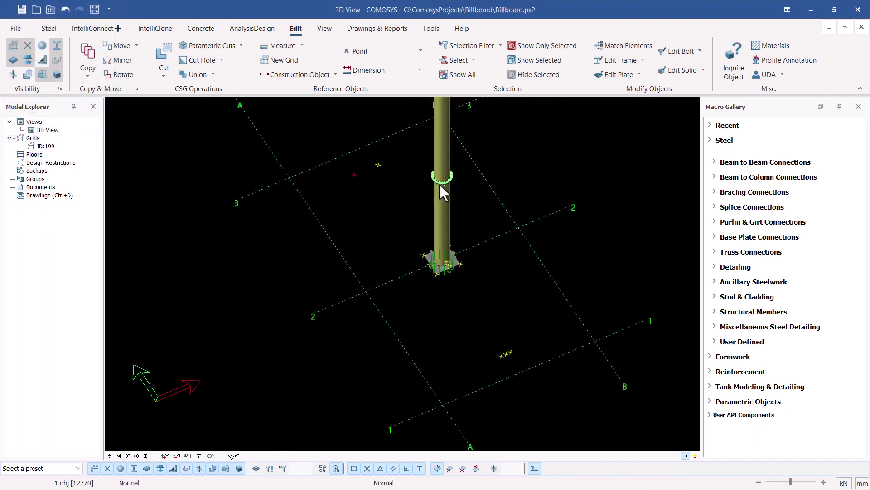
scroll(470, 266, up, 10)
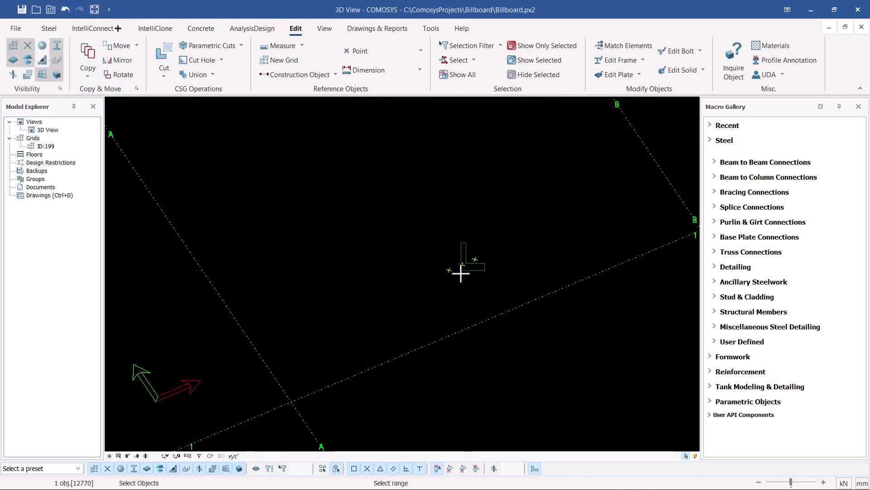
drag(480, 255, 483, 244)
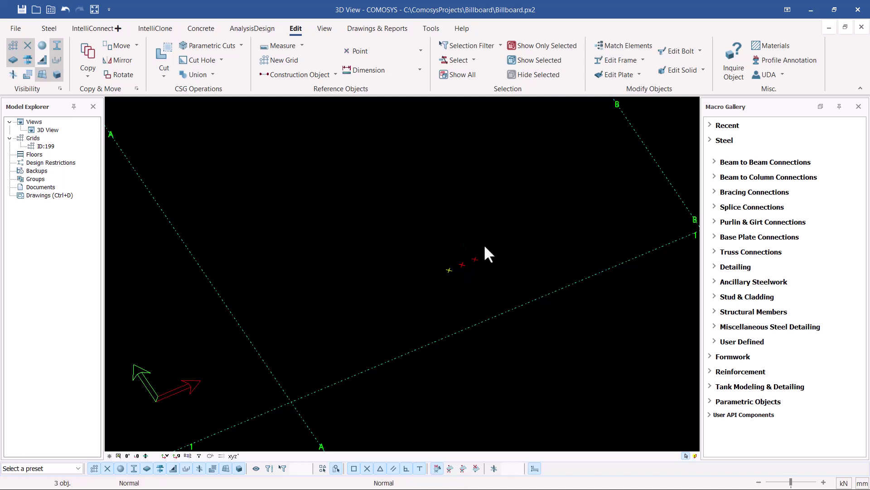
key(Delete)
click(436, 284)
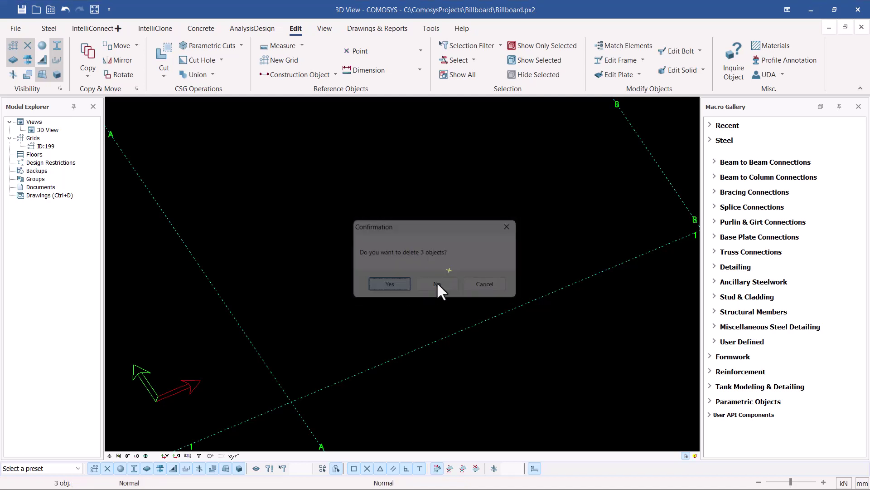
Step: Delete the original point near grid line 3, keeping its copy nearer grid line A
scroll(485, 317, down, 8)
scroll(421, 227, up, 3)
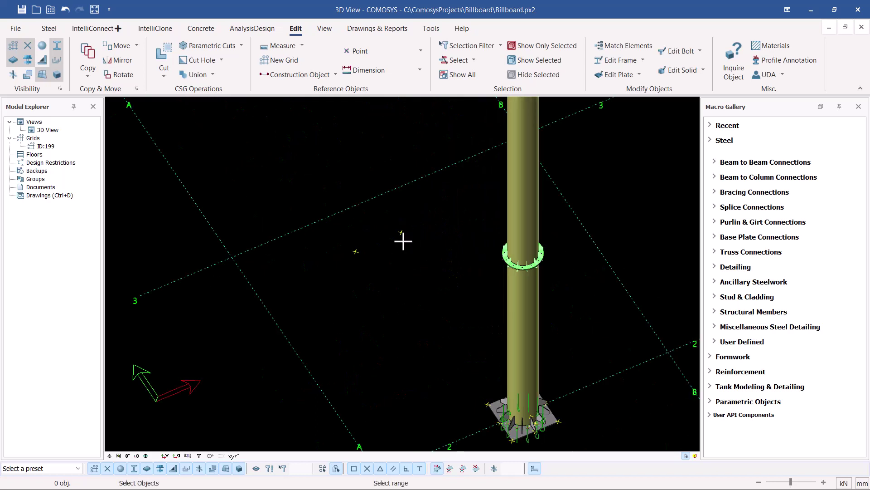
click(395, 246)
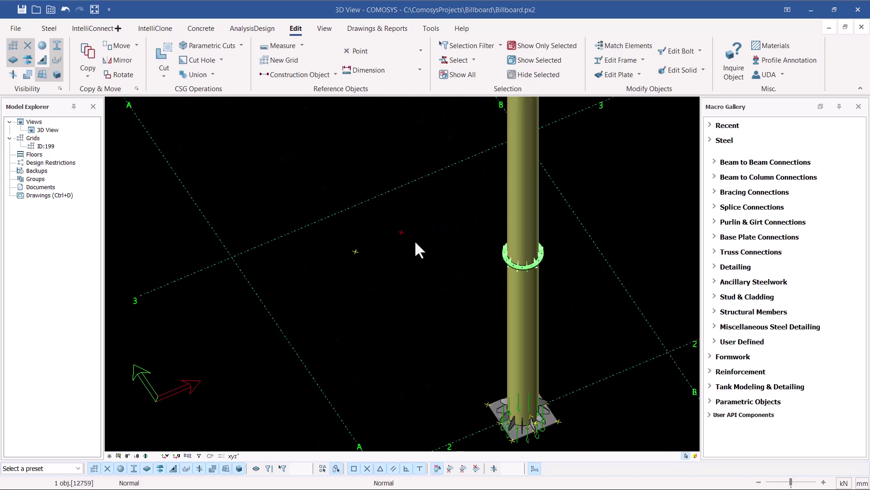
key(Delete)
click(392, 286)
Step: Move the two ground-level points near grid lines 1 and 3 together by 6000 mm in Z, with no X or Y offset
scroll(354, 141, down, 5)
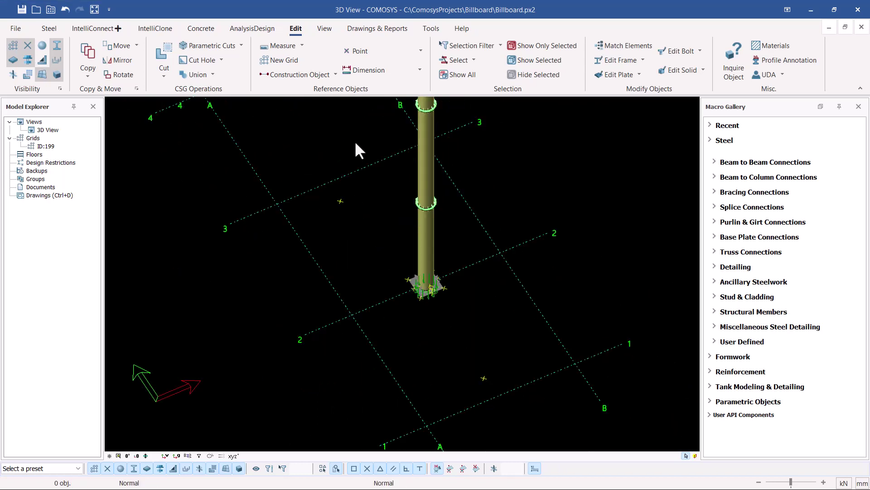
middle_drag(387, 181, 381, 290)
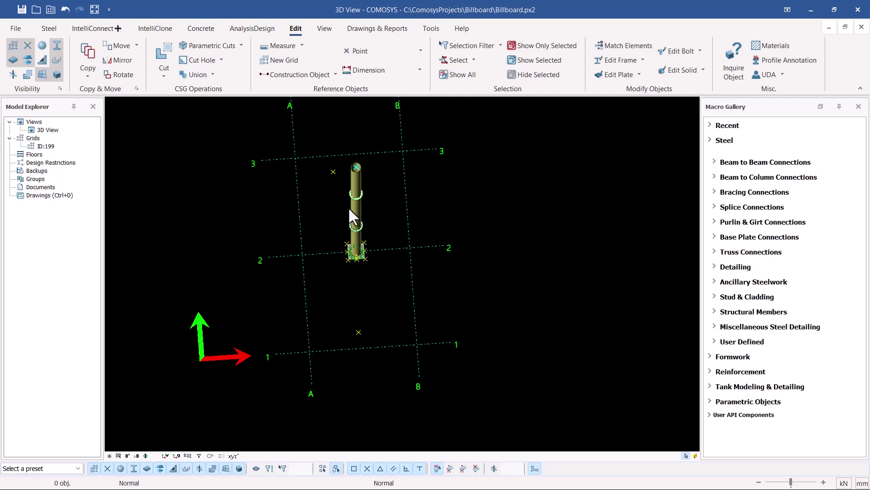
middle_drag(347, 215, 401, 286)
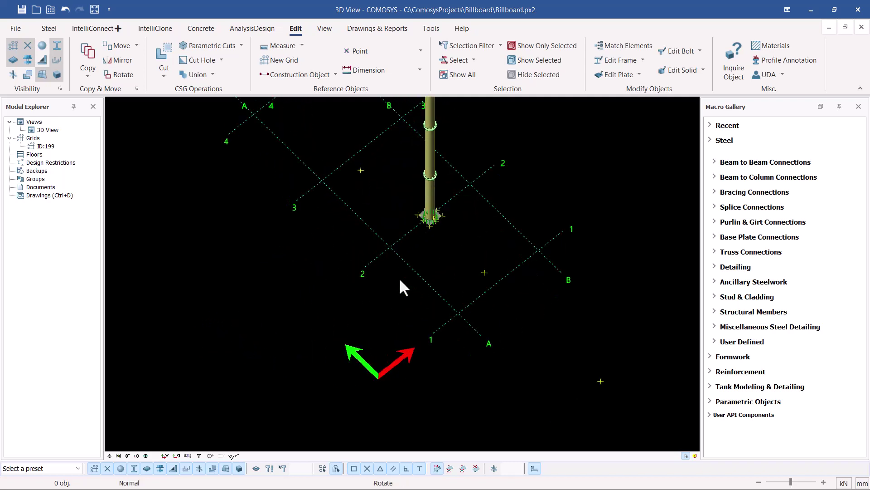
click(486, 277)
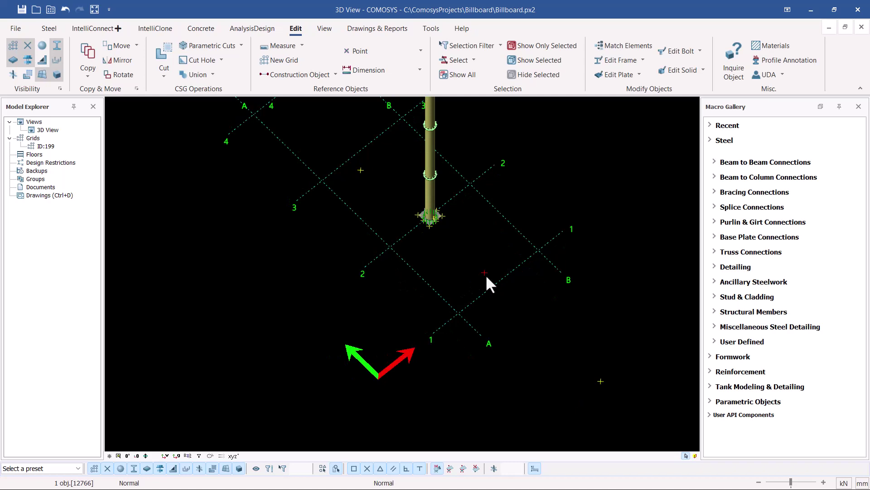
click(363, 170)
right_click(363, 170)
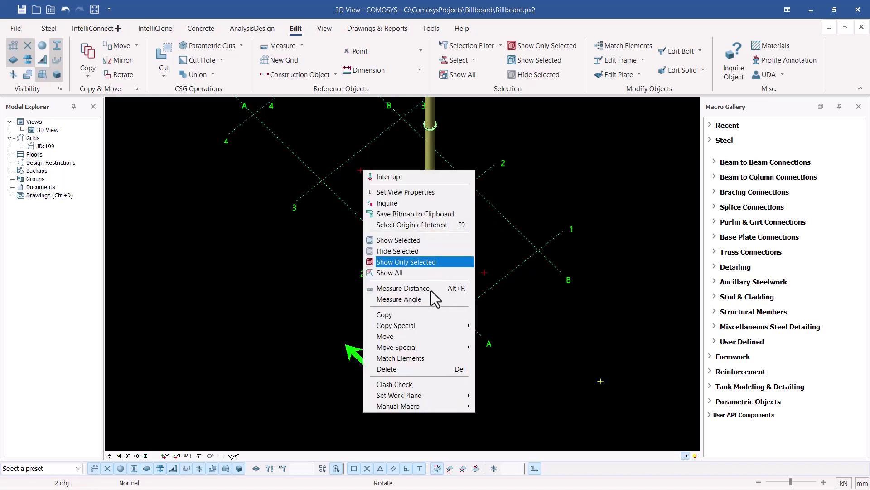
mouse_move(422, 347)
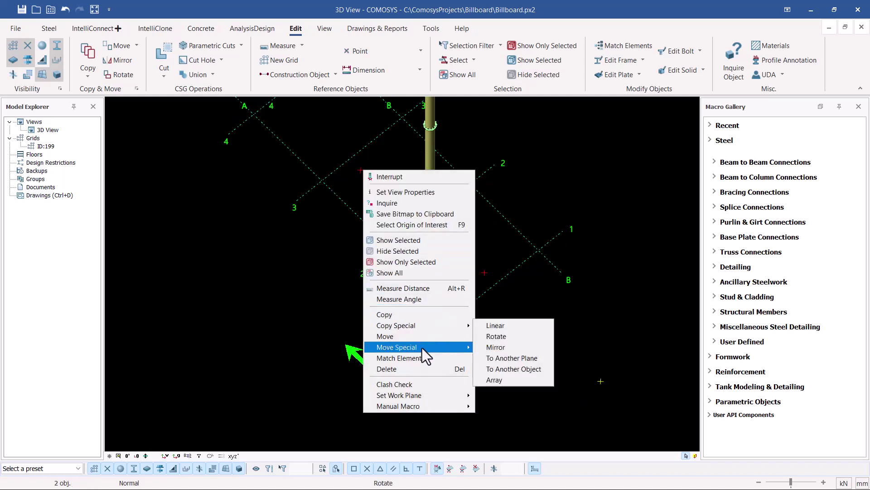
click(492, 347)
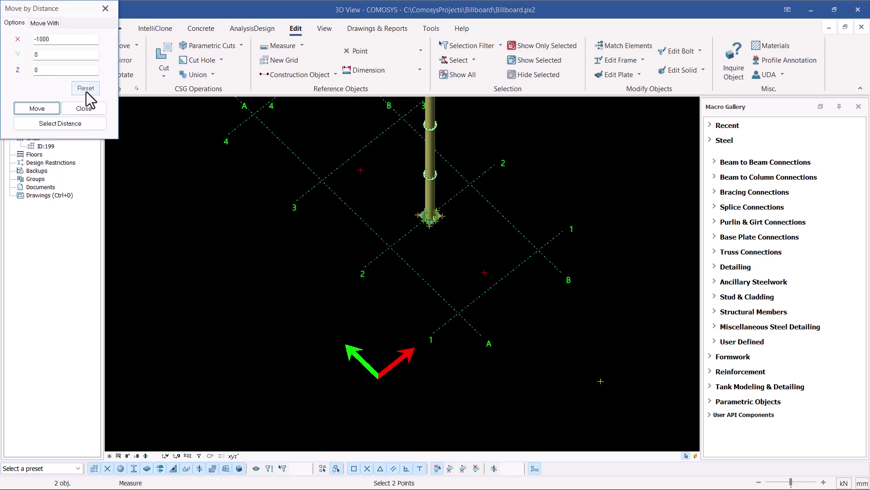
click(86, 88)
click(28, 73)
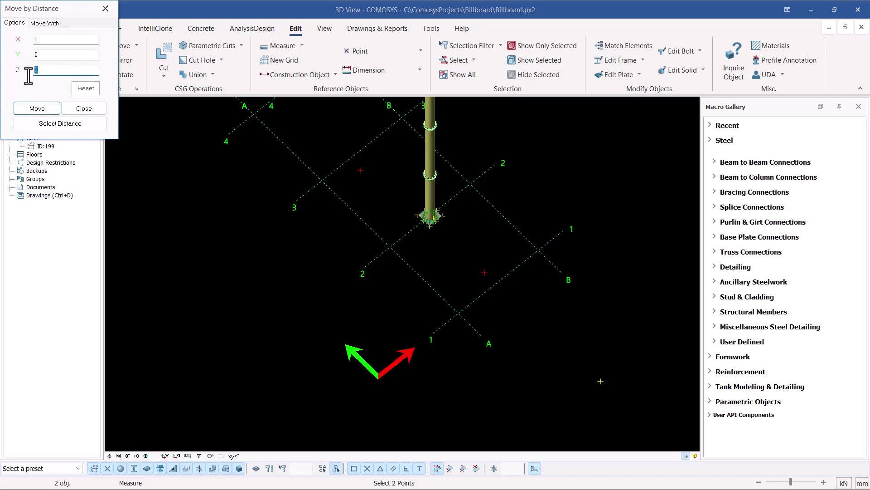
text(6000)
click(37, 109)
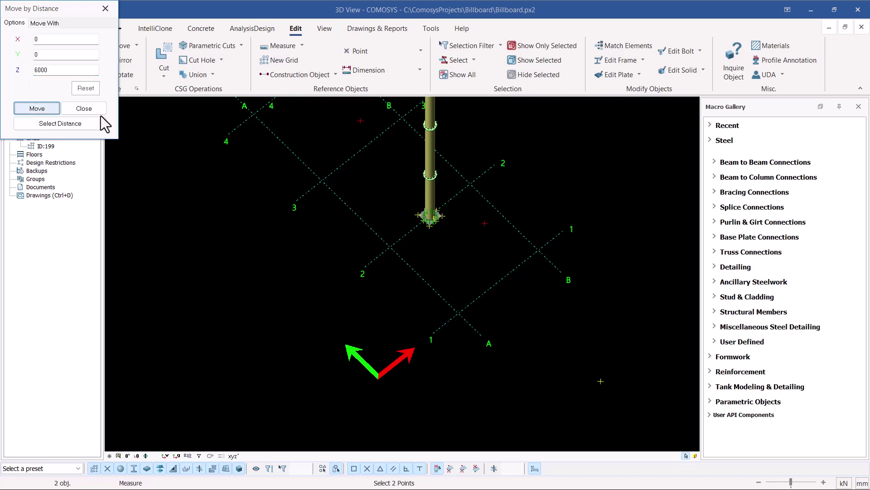
Step: Make one linear copy of the two raised points, offset 12000 mm in Z, and end the distance copy
scroll(336, 287, down, 1)
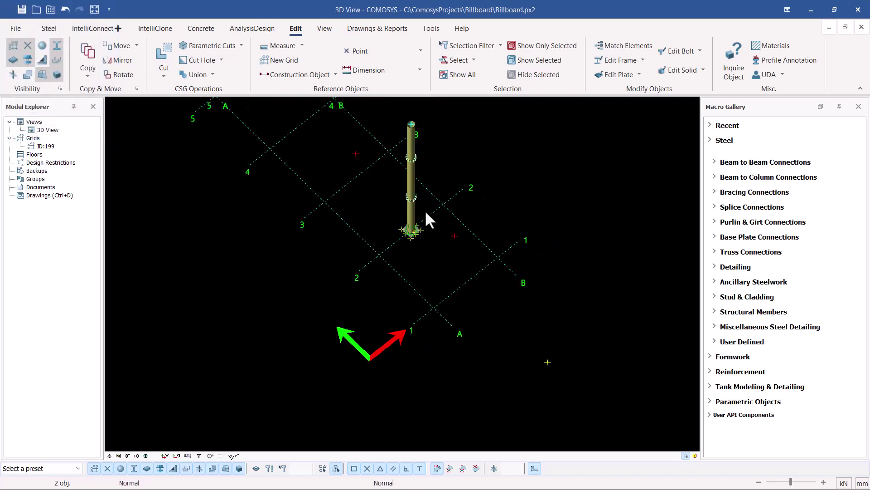
middle_drag(426, 213, 434, 200)
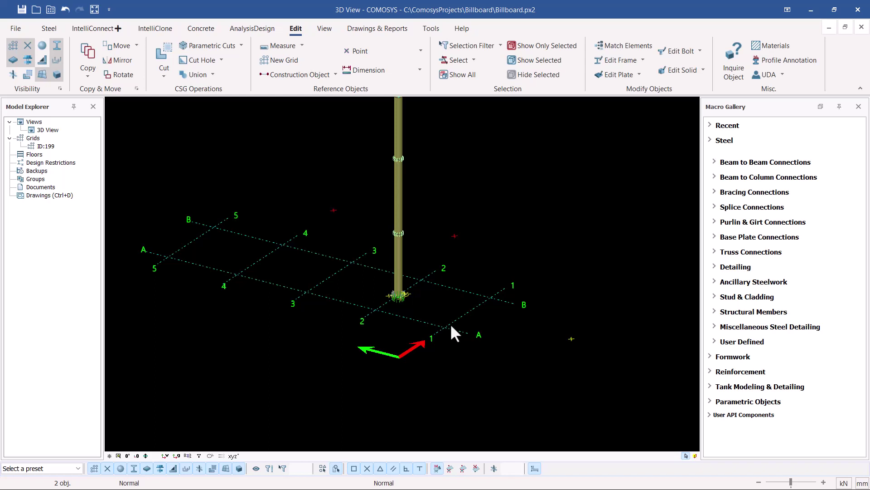
scroll(430, 296, down, 2)
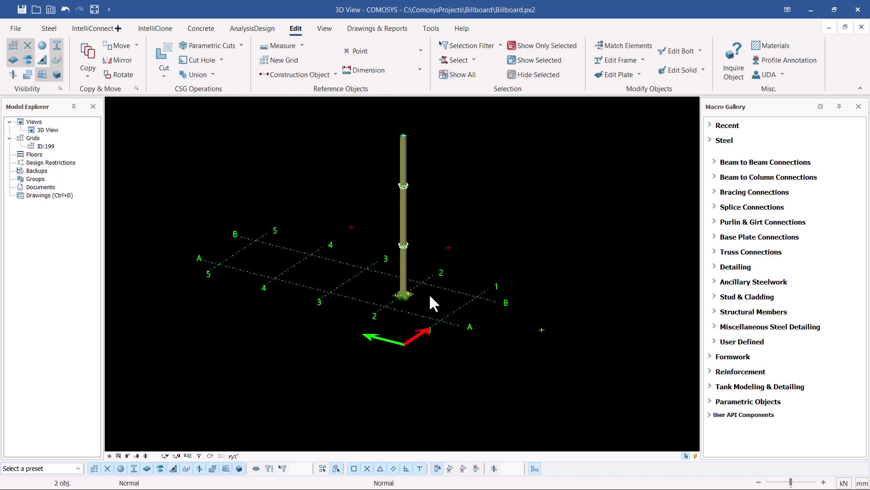
scroll(413, 190, up, 2)
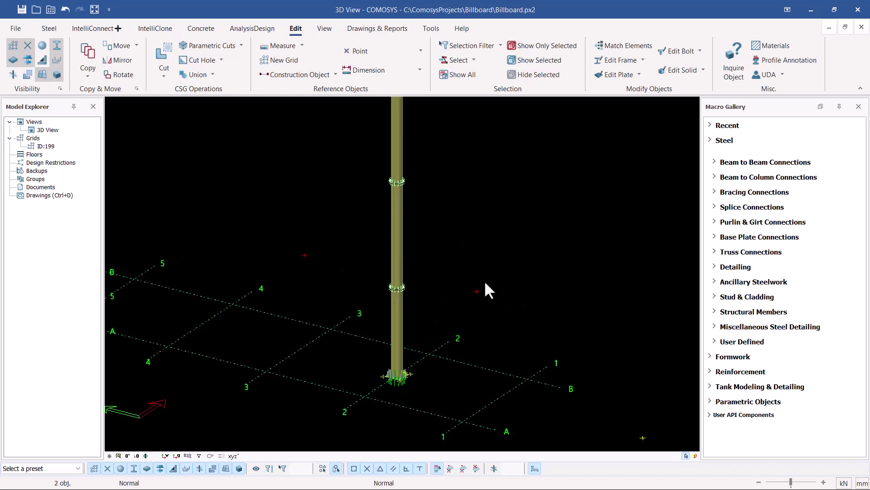
right_click(508, 171)
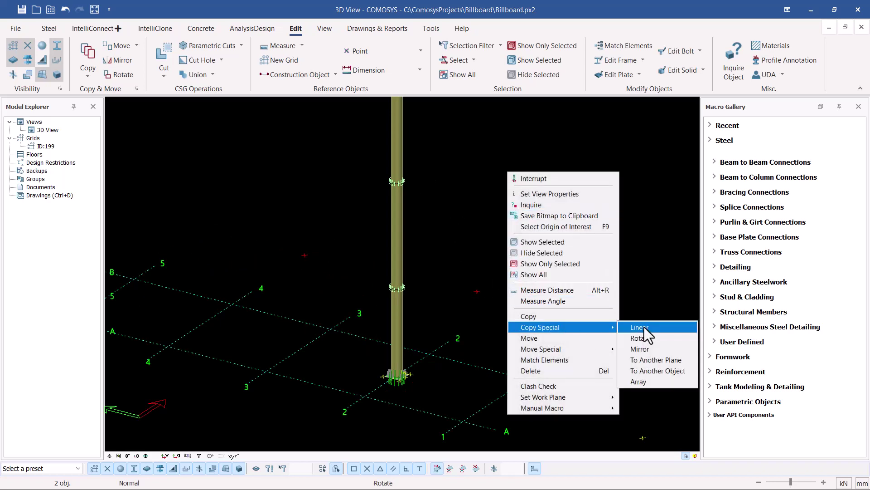
click(644, 328)
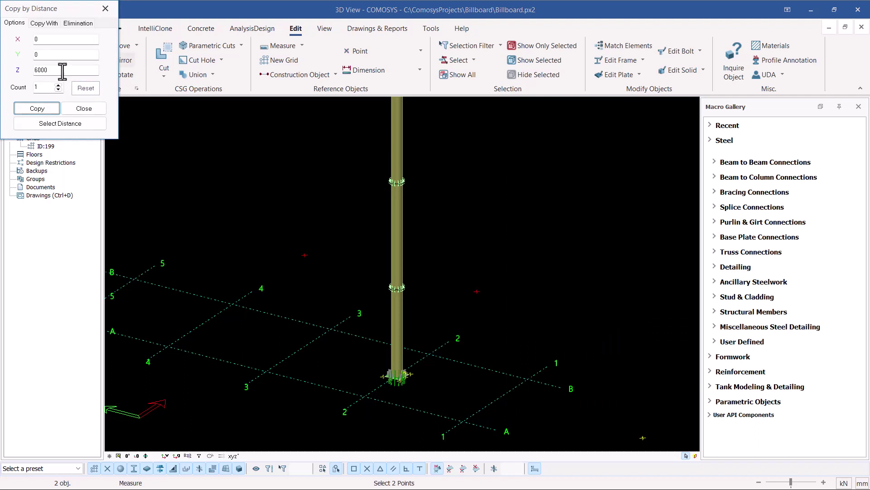
drag(58, 71, 18, 71)
text(12000)
click(30, 109)
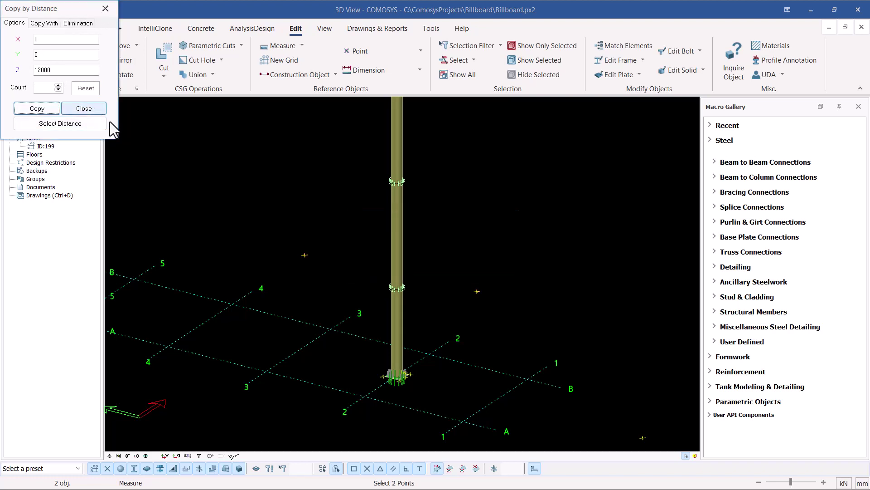
click(84, 109)
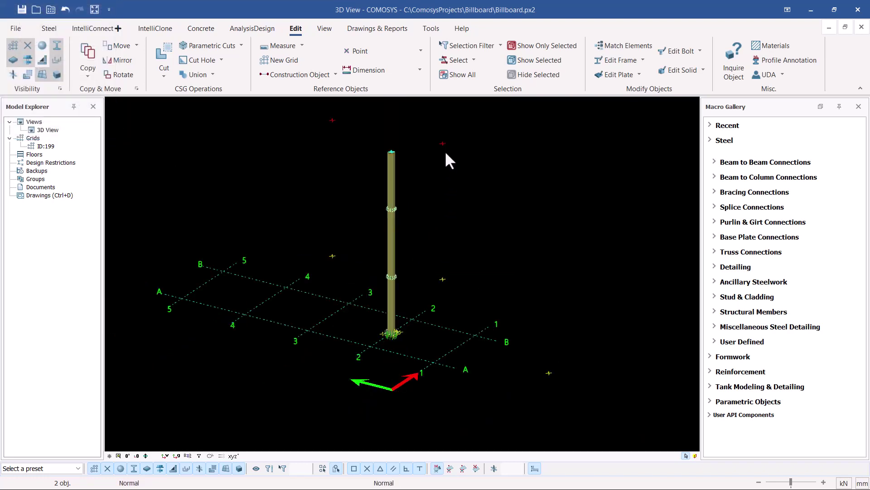
Step: Place a vertical beam between the upper and lower points on the grid line 3 side of the column, and end the Beam command
scroll(446, 153, up, 1)
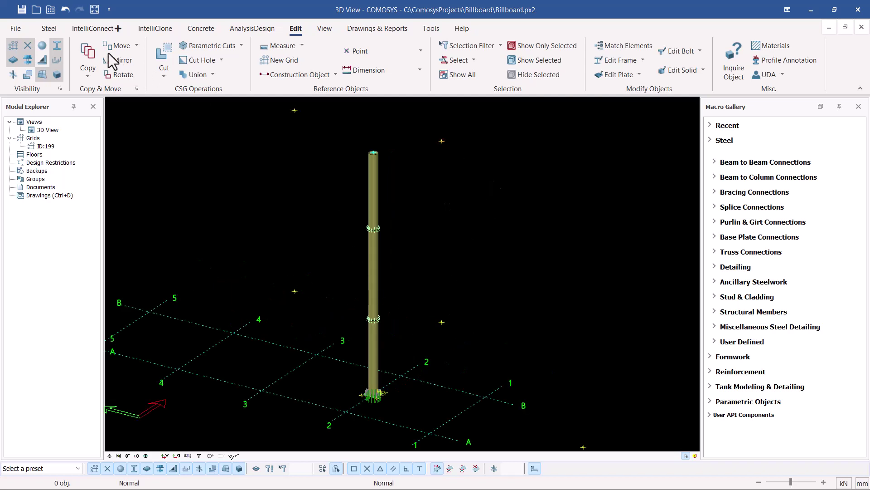
click(49, 28)
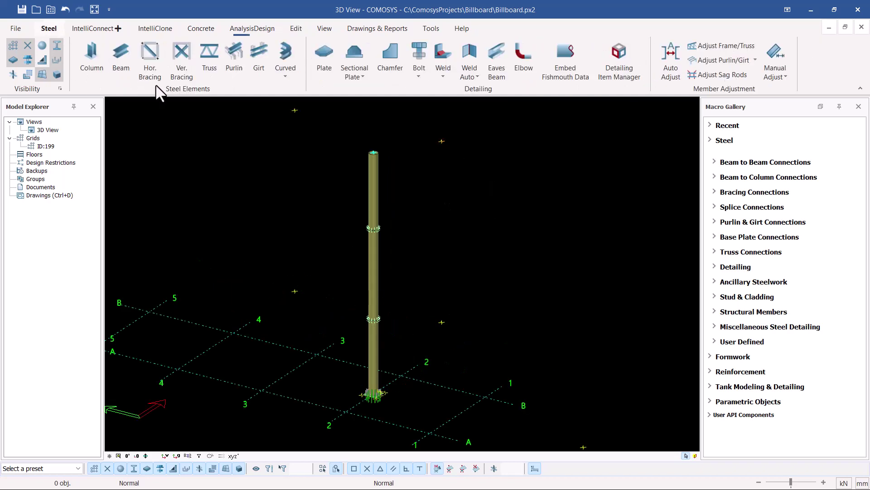
click(120, 54)
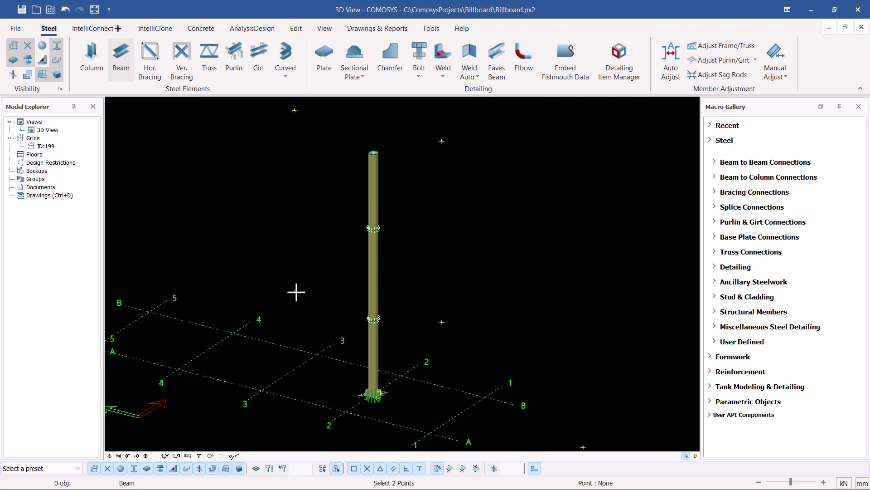
scroll(355, 166, up, 3)
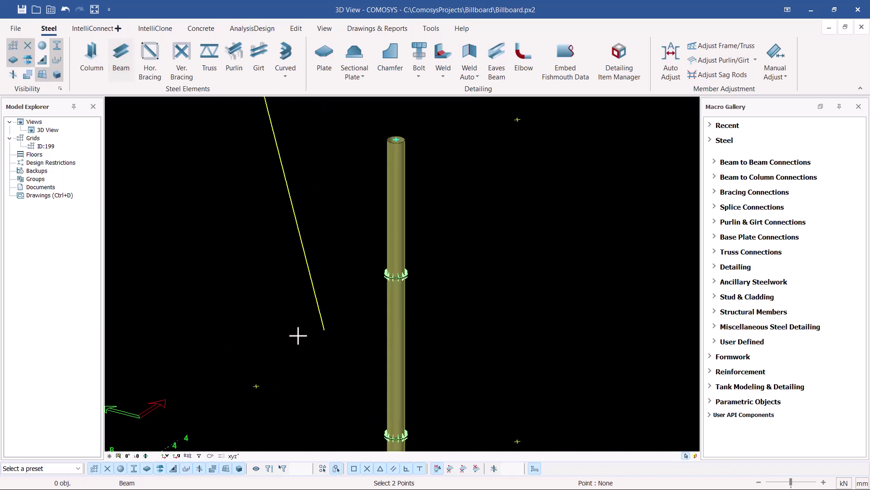
scroll(281, 326, down, 2)
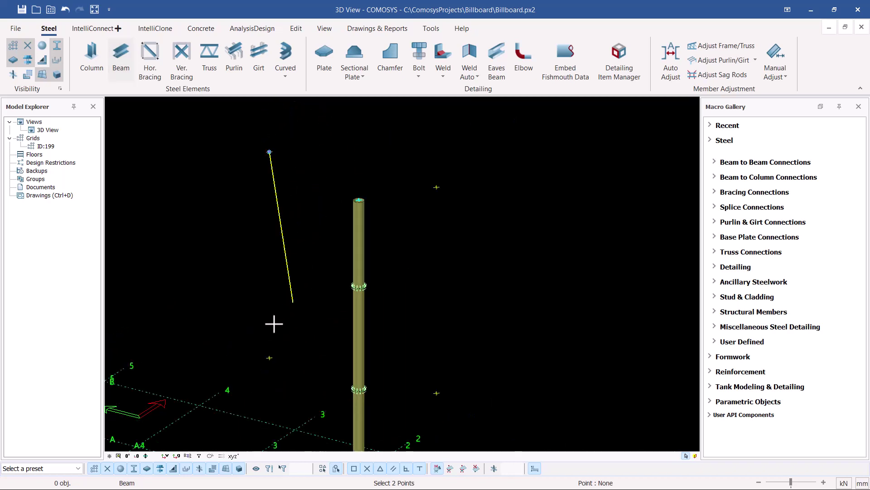
click(269, 358)
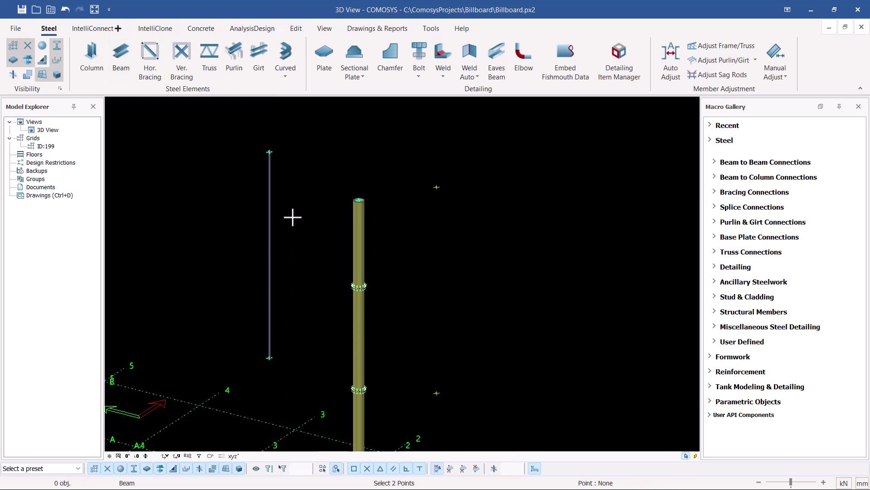
click(269, 152)
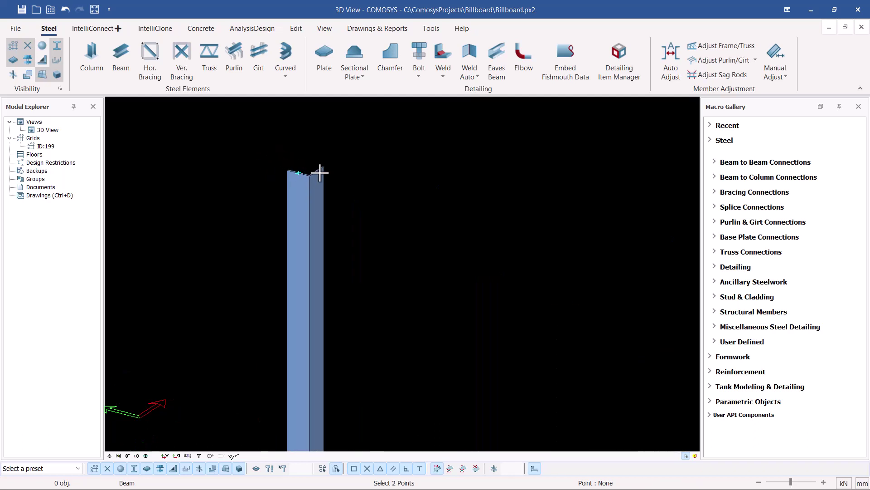
right_click(352, 140)
click(374, 147)
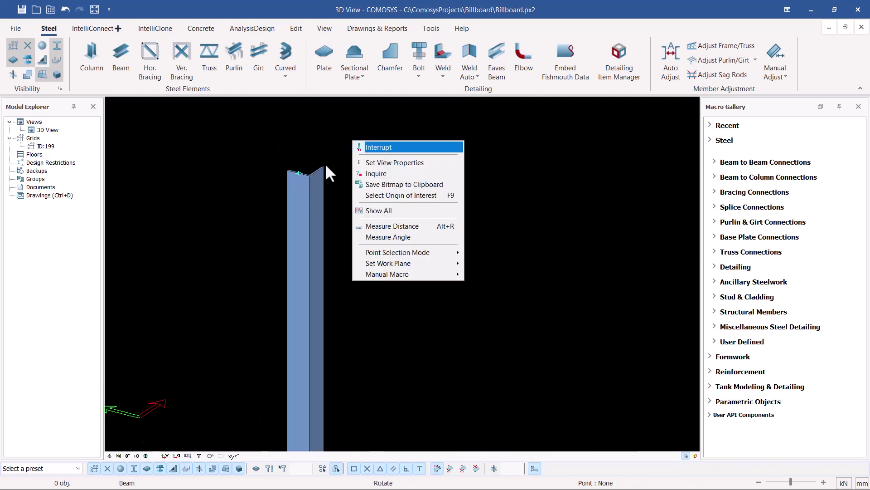
Step: Select the new vertical beam and examine its profile and its upper and lower ends beside the column
click(296, 170)
middle_drag(295, 170, 318, 227)
scroll(294, 166, down, 5)
scroll(294, 164, down, 8)
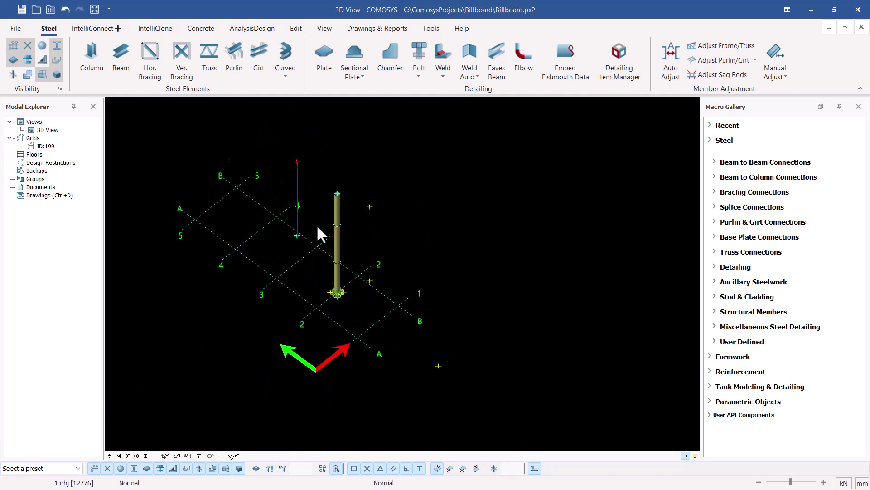
scroll(320, 234, up, 10)
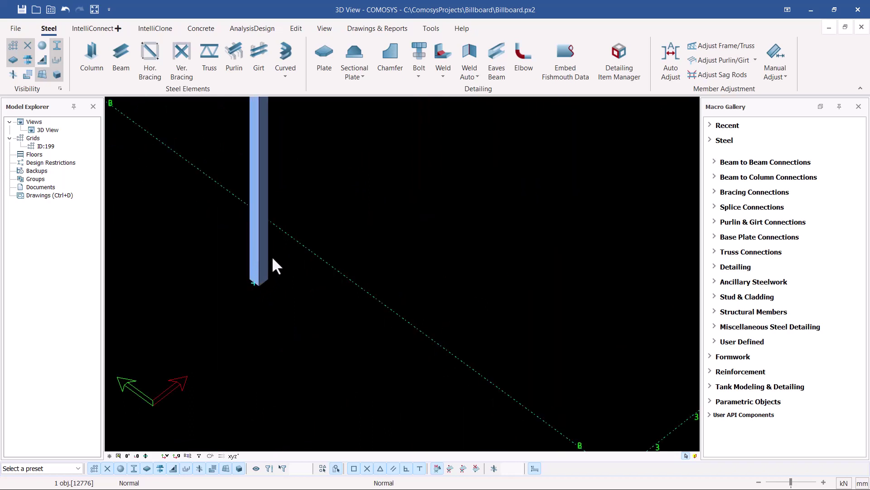
scroll(263, 197, down, 10)
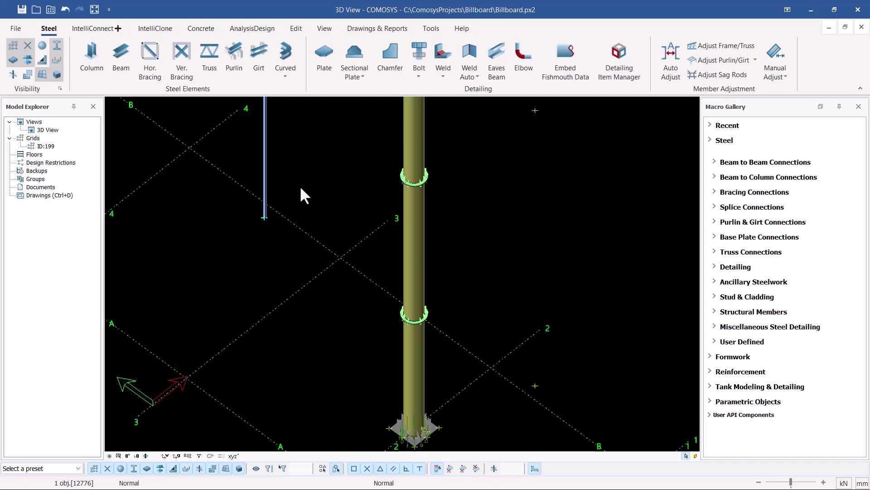
click(259, 57)
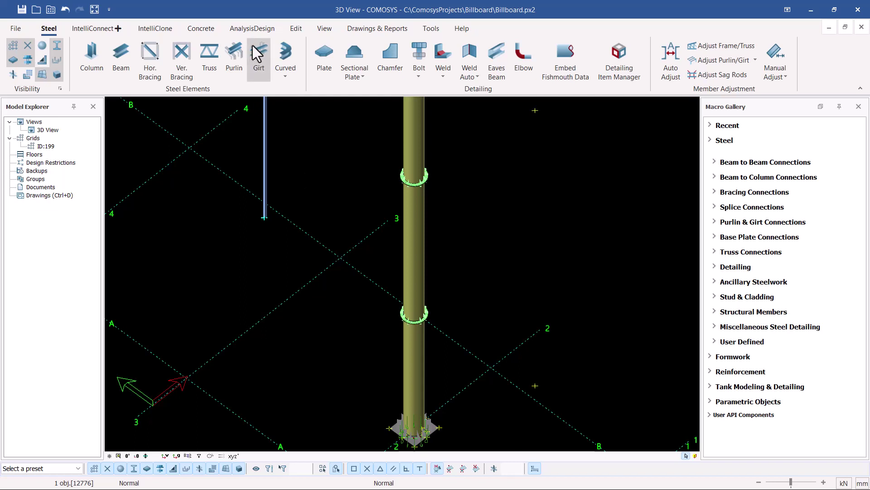